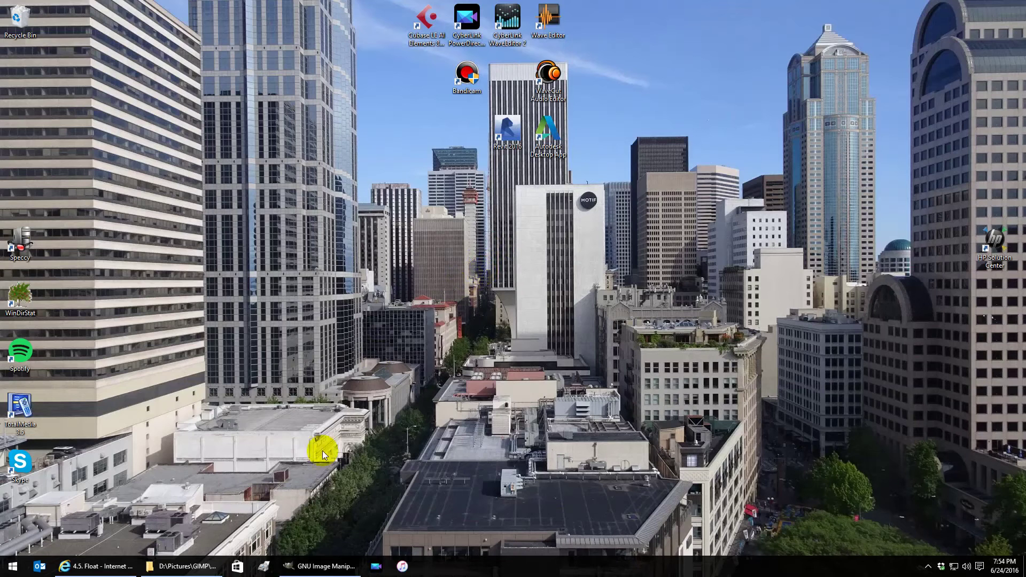
- Create a new blank 1920×1080 image in GIMP, checking the Advanced Options
{"action": "left_click", "coordinate": [320, 565]}
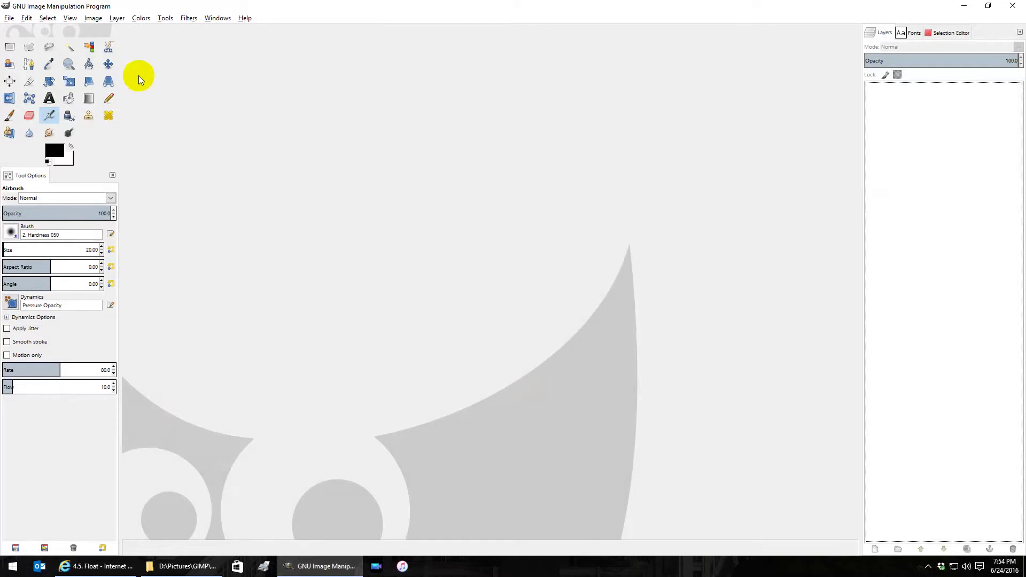
{"action": "left_click", "coordinate": [11, 18]}
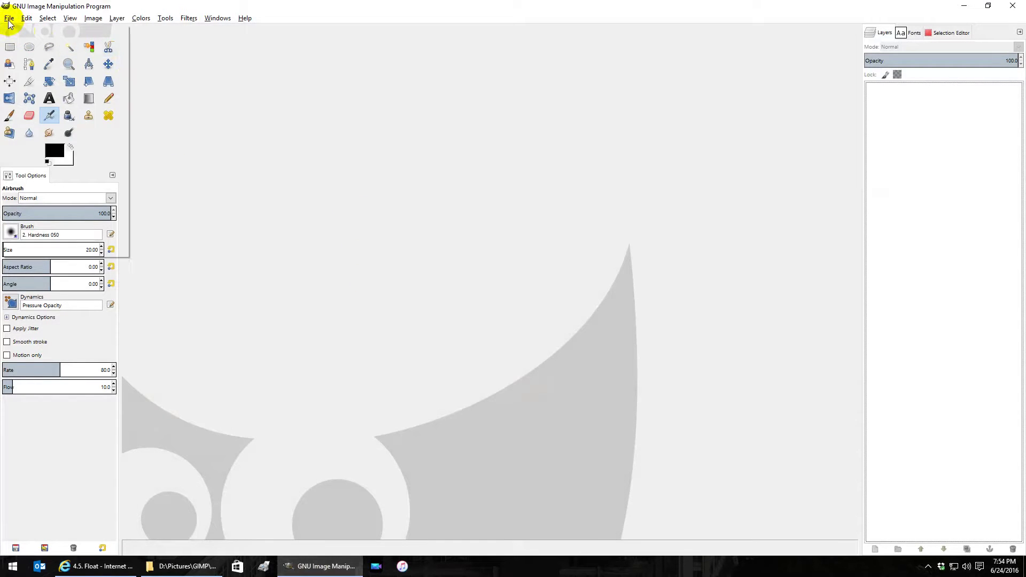
{"action": "left_click", "coordinate": [24, 30]}
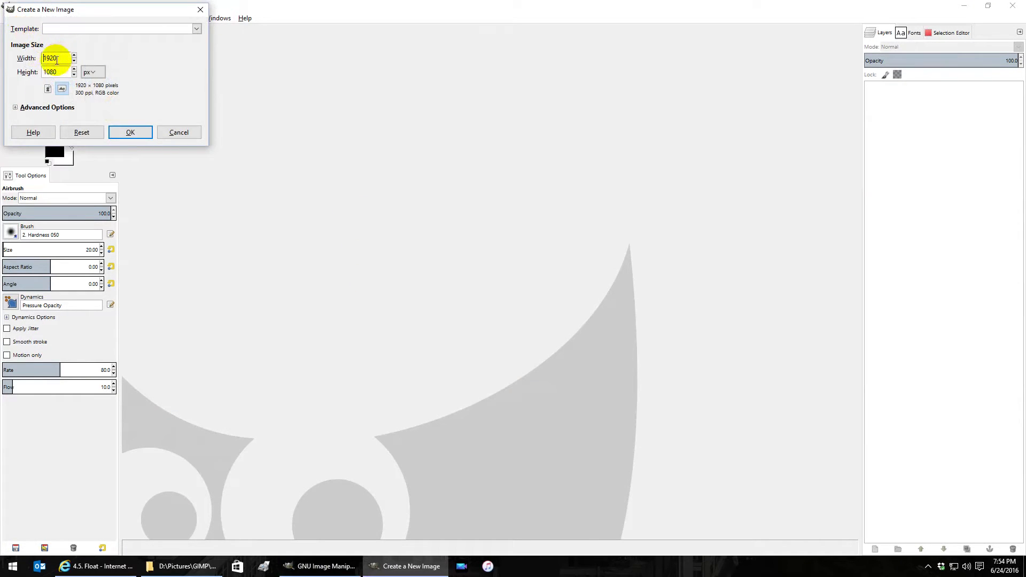
{"action": "left_click", "coordinate": [16, 108]}
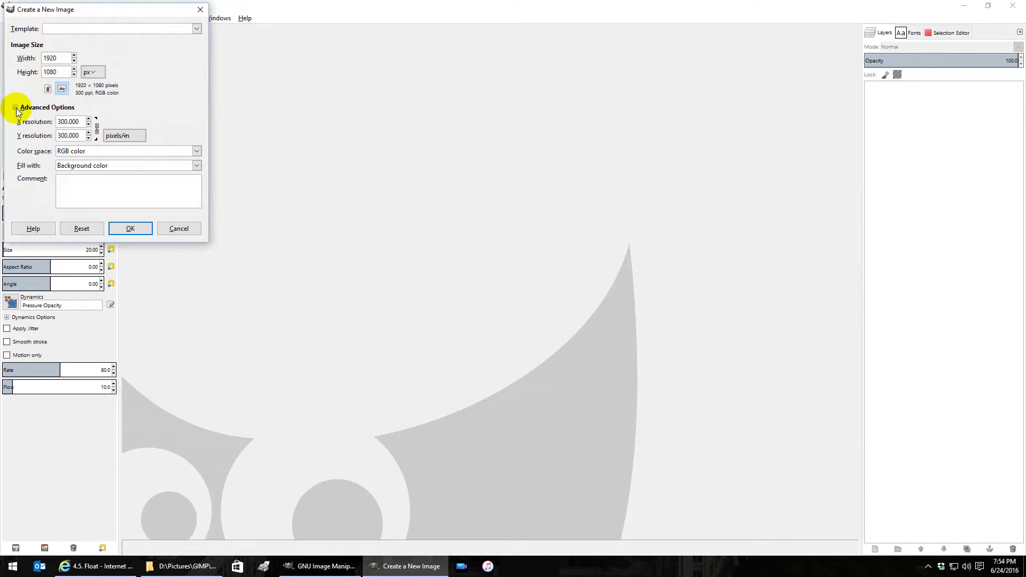
{"action": "left_click", "coordinate": [131, 229]}
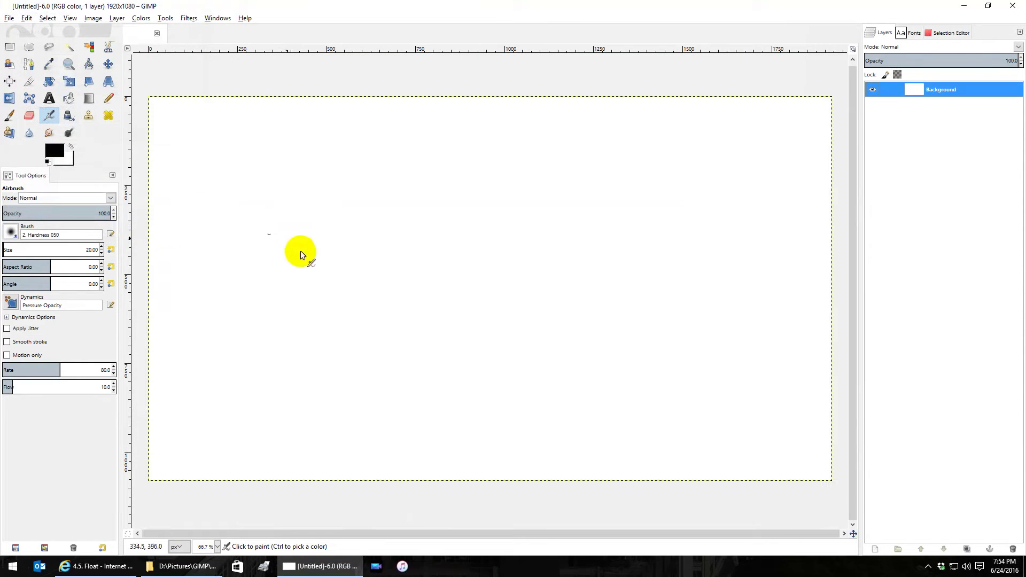
- View the Canvas Size dialog without changes, then switch to the Tutorials folder
{"action": "left_click", "coordinate": [93, 19]}
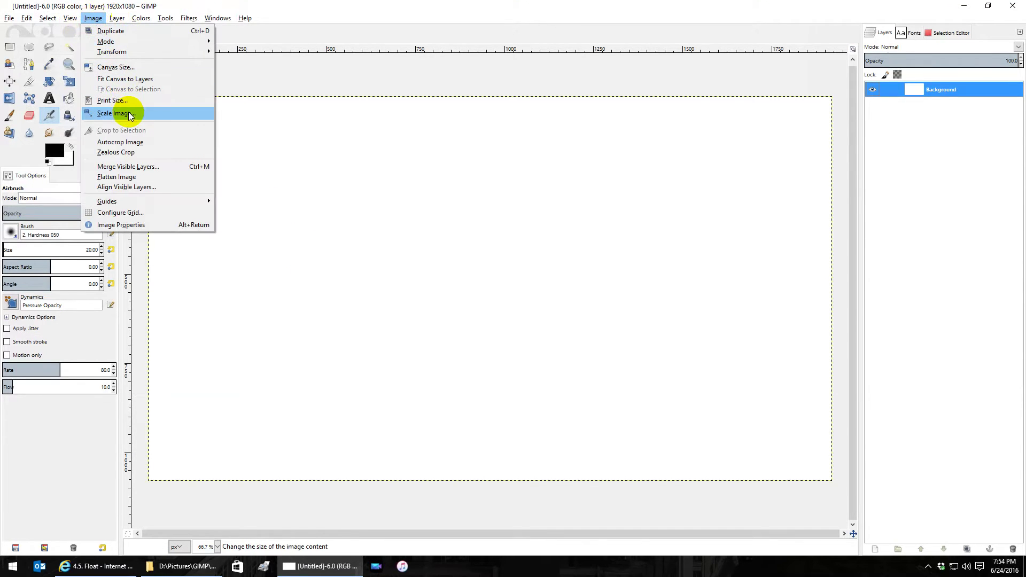
{"action": "left_click", "coordinate": [113, 67]}
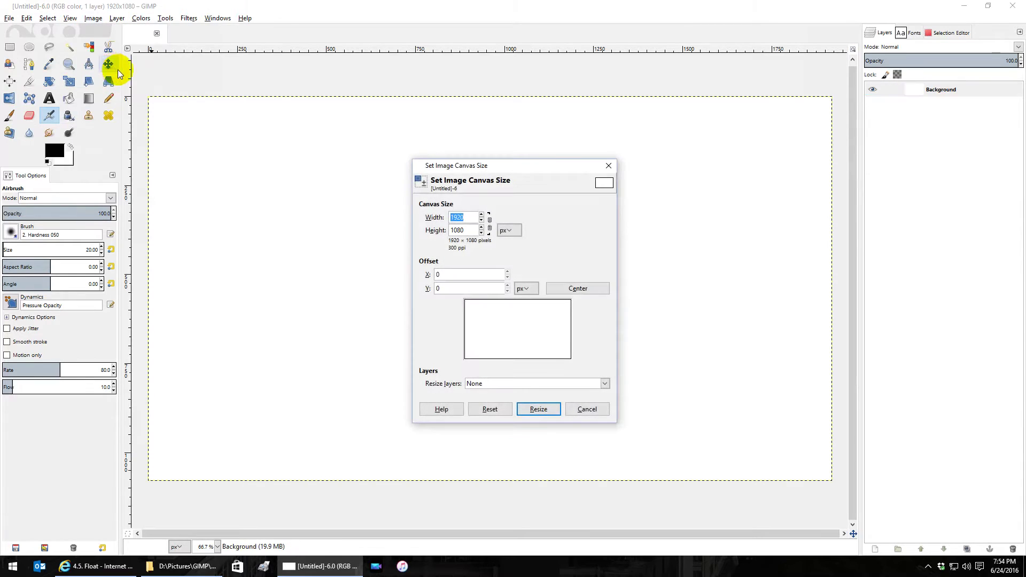
{"action": "left_click", "coordinate": [584, 409]}
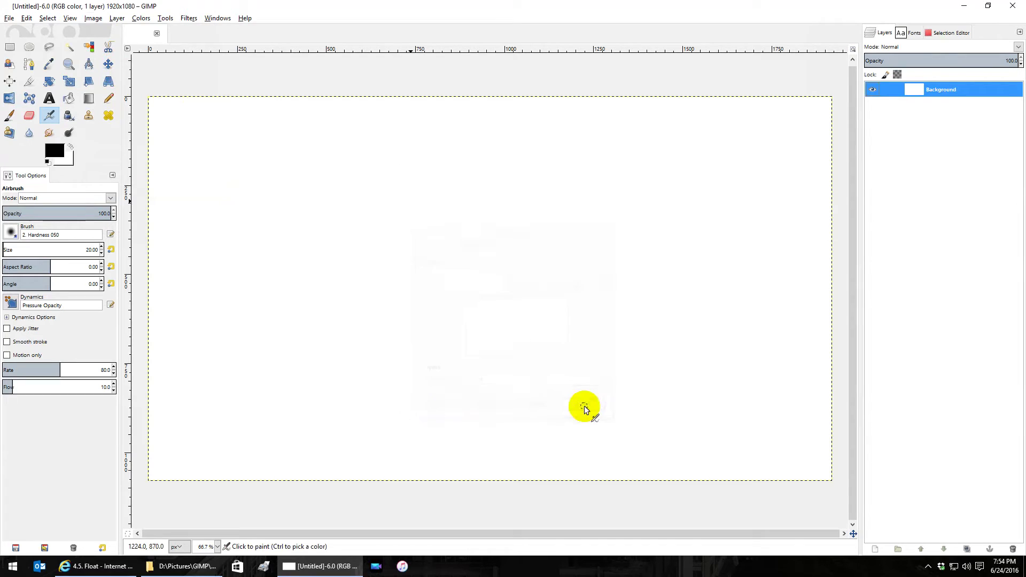
{"action": "left_click", "coordinate": [193, 567]}
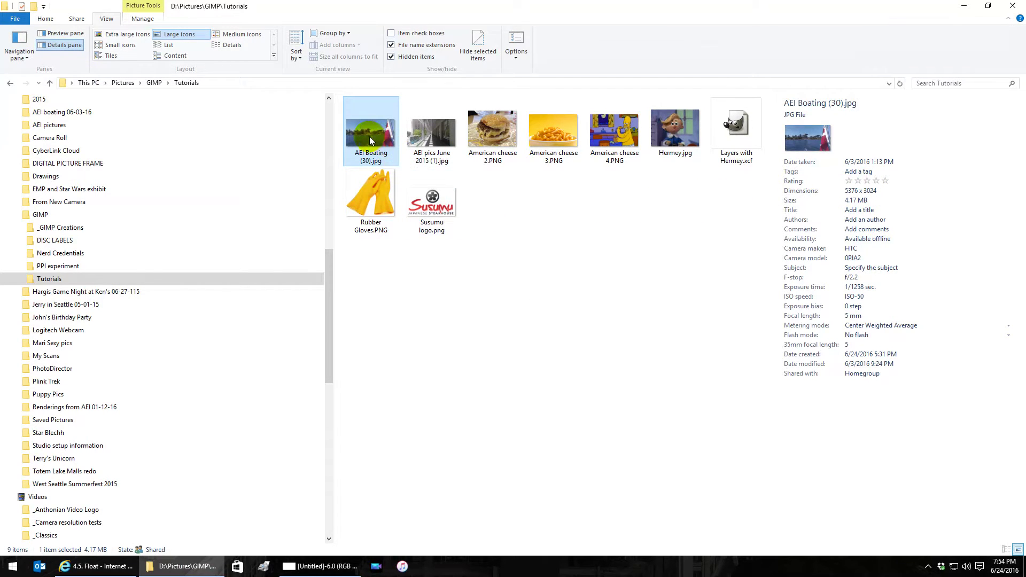
- Drag AEI Boating (30).jpg from the Tutorials folder onto the canvas as a new layer
{"action": "left_click_drag", "start_coordinate": [370, 136], "coordinate": [438, 331]}
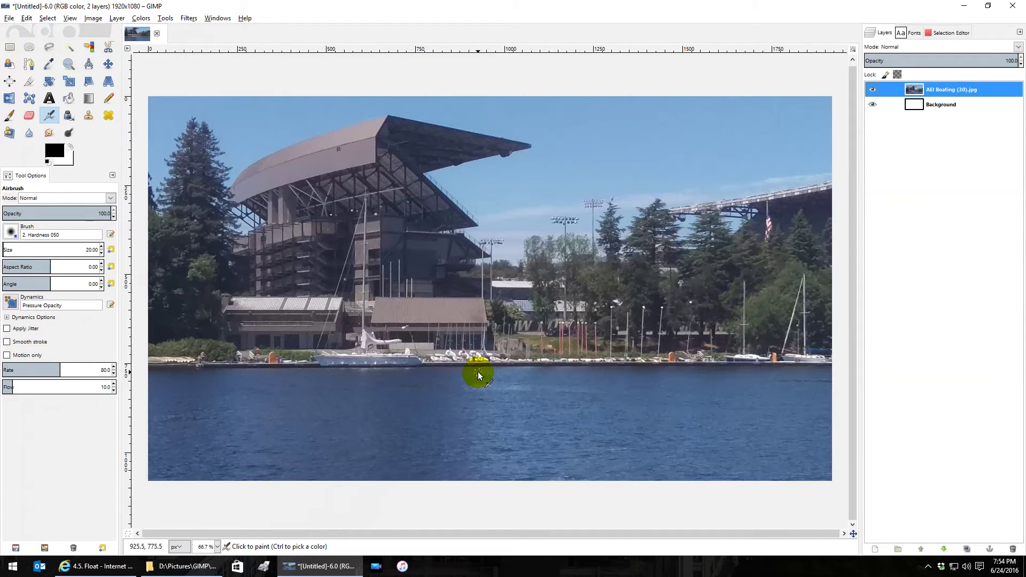
{"action": "scroll", "coordinate": [479, 340], "scroll_direction": "down", "scroll_amount": 4}
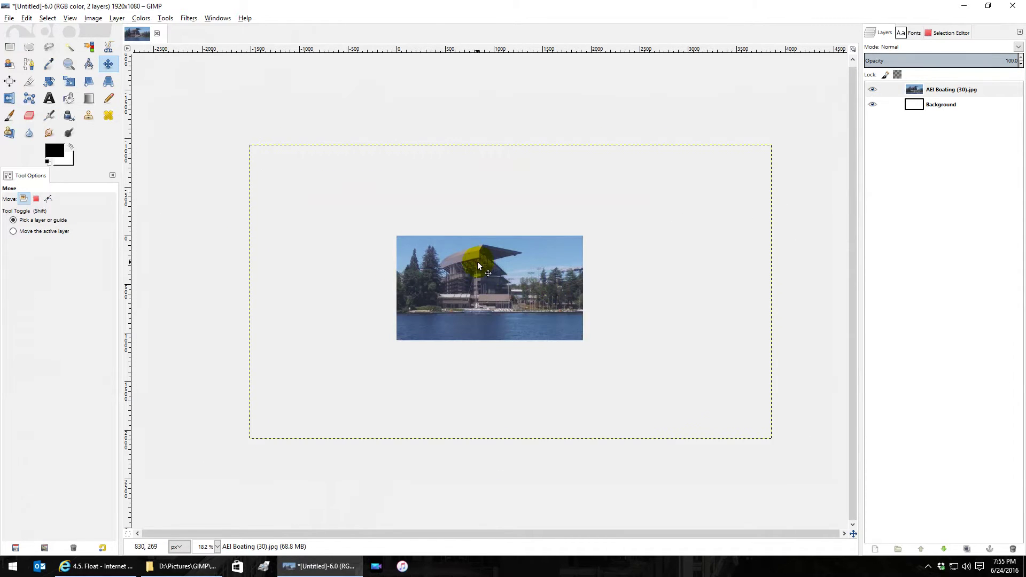
- Delete the Background layer from its right-click menu
{"action": "left_click", "coordinate": [938, 106]}
{"action": "right_click", "coordinate": [938, 108]}
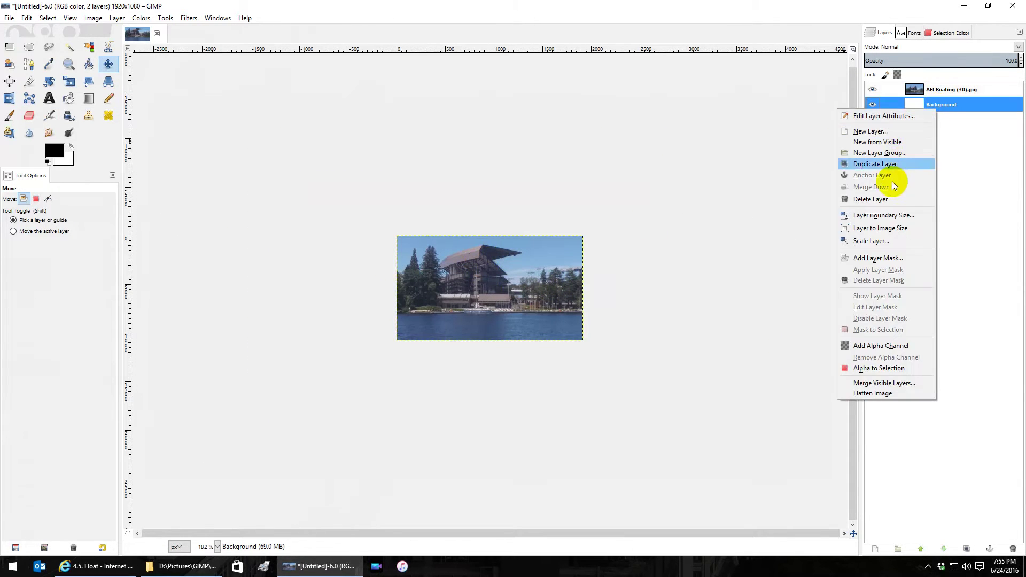
{"action": "left_click", "coordinate": [882, 200]}
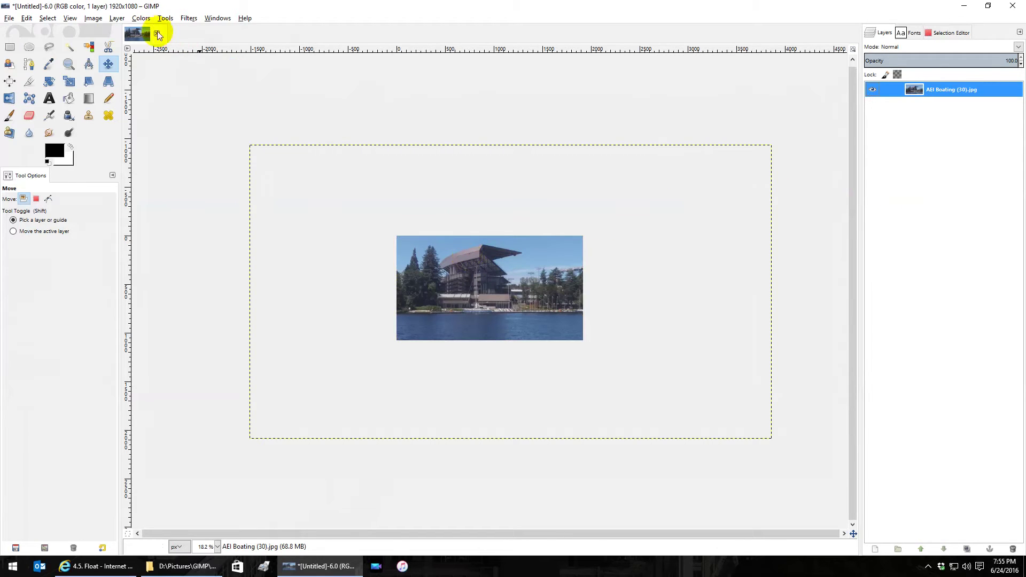
- Check the Canvas Size dialog, still 1920×1080, and cancel it
{"action": "left_click", "coordinate": [93, 18]}
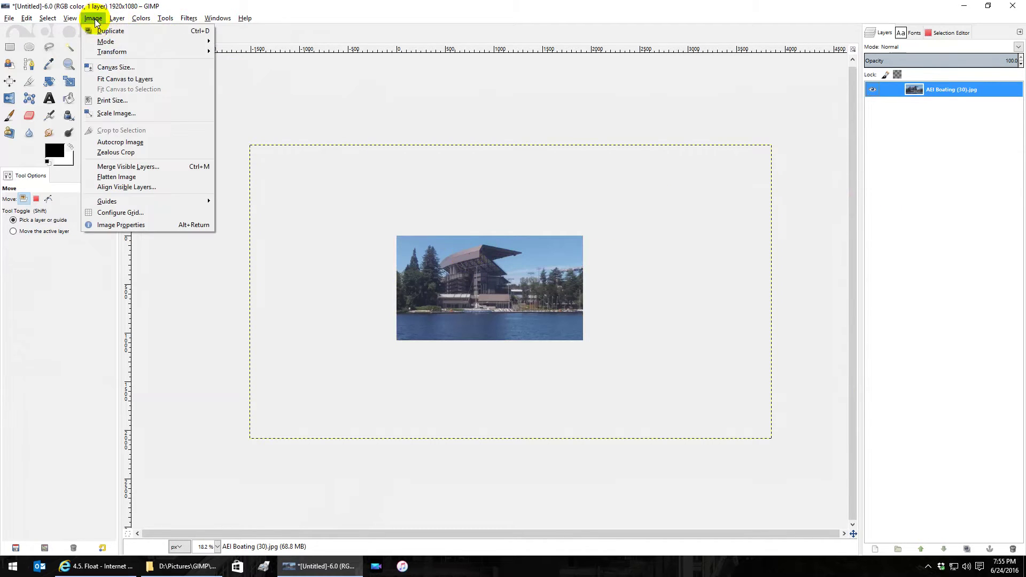
{"action": "left_click", "coordinate": [116, 68]}
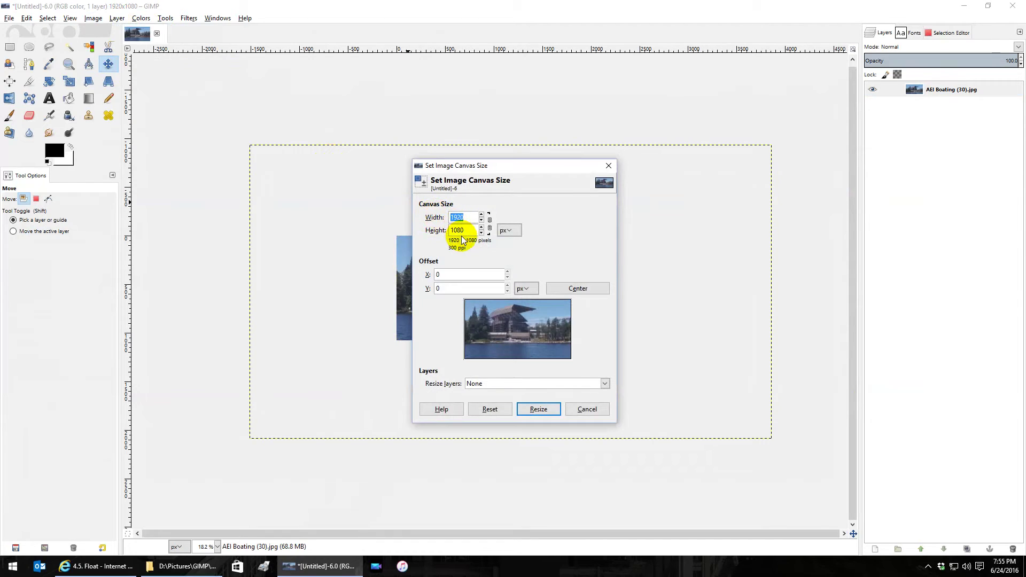
{"action": "left_click", "coordinate": [587, 409]}
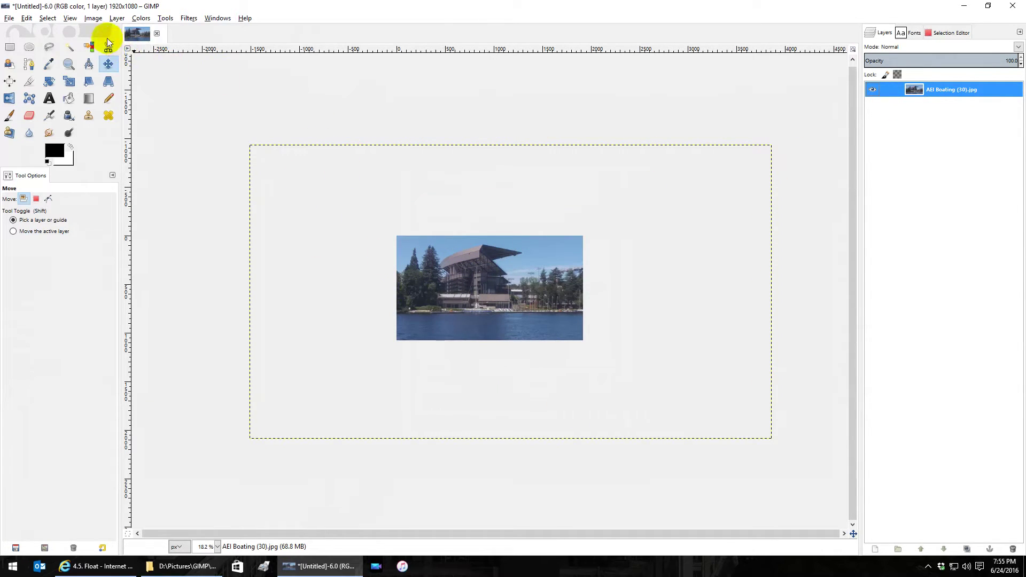
- Fit the canvas to the 5376×3024 boating photo layer with Image > Fit Canvas to Layers
{"action": "left_click", "coordinate": [89, 19]}
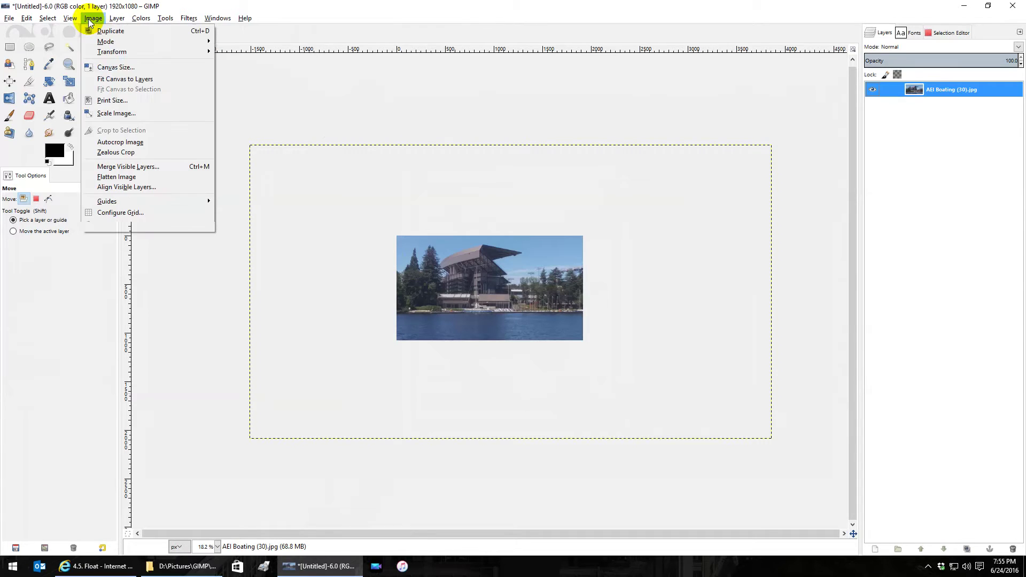
{"action": "left_click", "coordinate": [128, 81]}
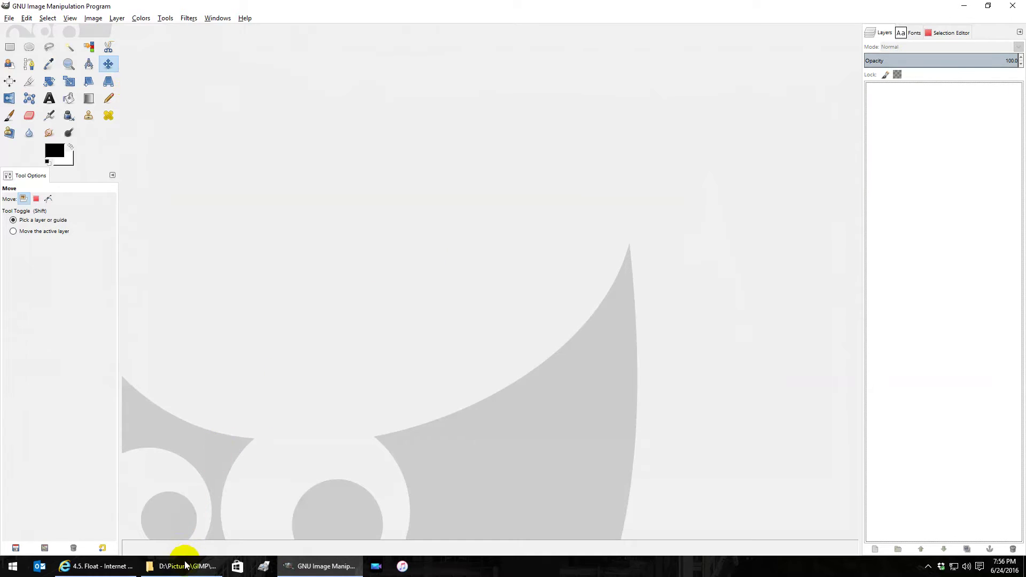
- Open American cheese 2.PNG from the Tutorials folder as a new 868×646 image
{"action": "left_click", "coordinate": [185, 565]}
{"action": "left_click", "coordinate": [553, 133]}
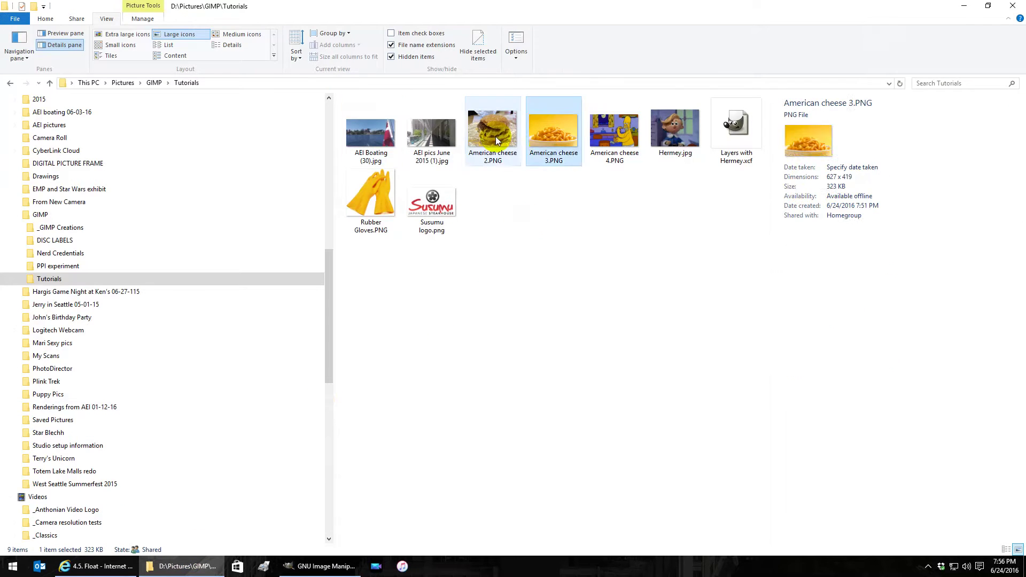
{"action": "left_click_drag", "start_coordinate": [496, 136], "coordinate": [468, 264]}
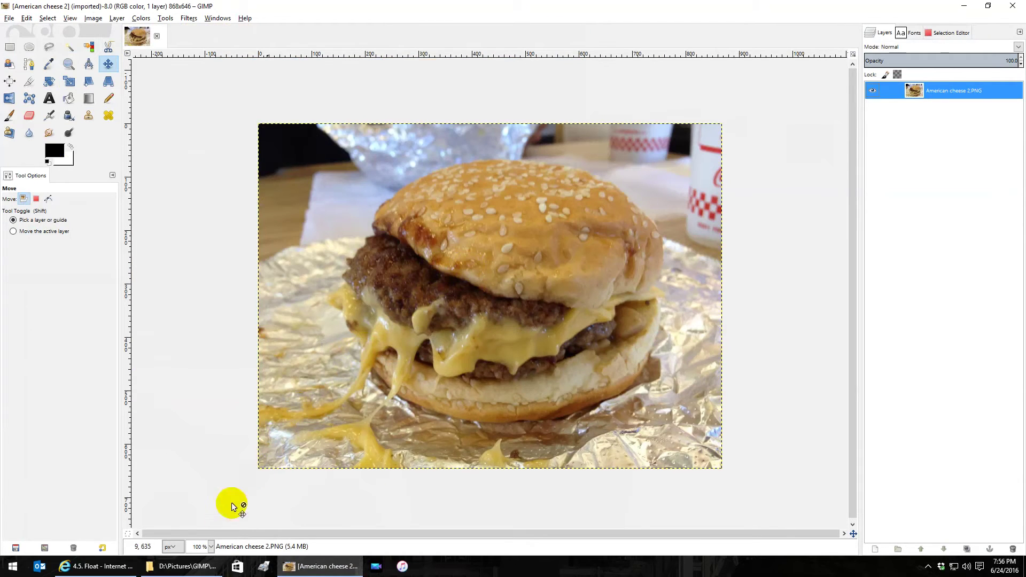
- Add American cheese 4.PNG and 3.PNG as layers on top, then hide layer 4
{"action": "left_click", "coordinate": [186, 565]}
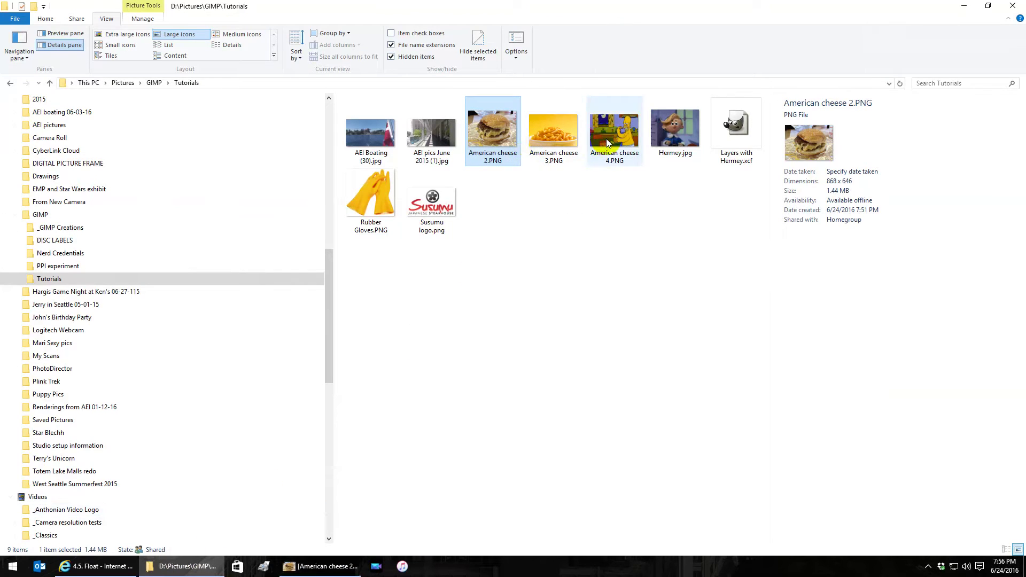
{"action": "left_click_drag", "start_coordinate": [604, 138], "coordinate": [473, 294]}
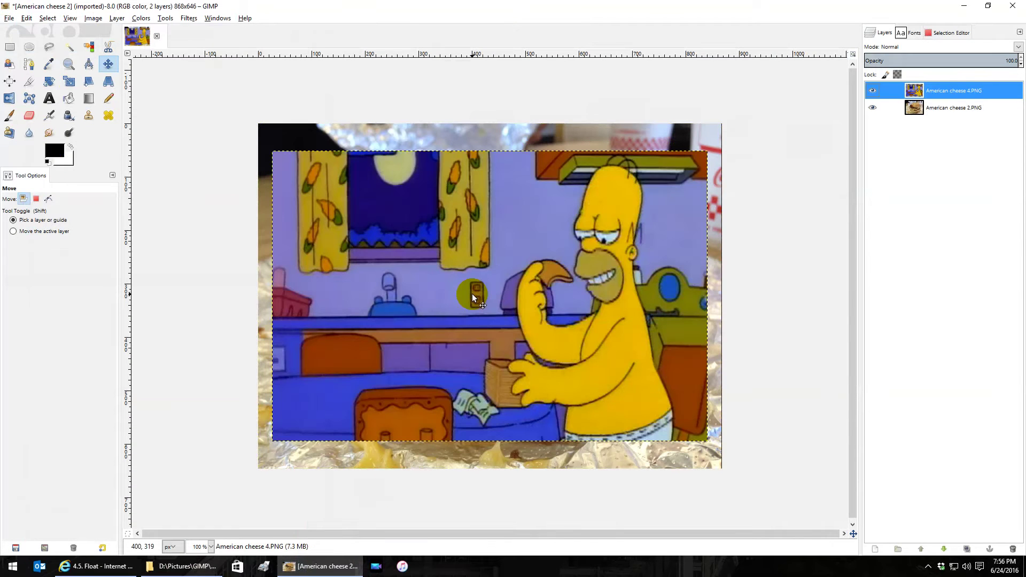
{"action": "left_click", "coordinate": [214, 562]}
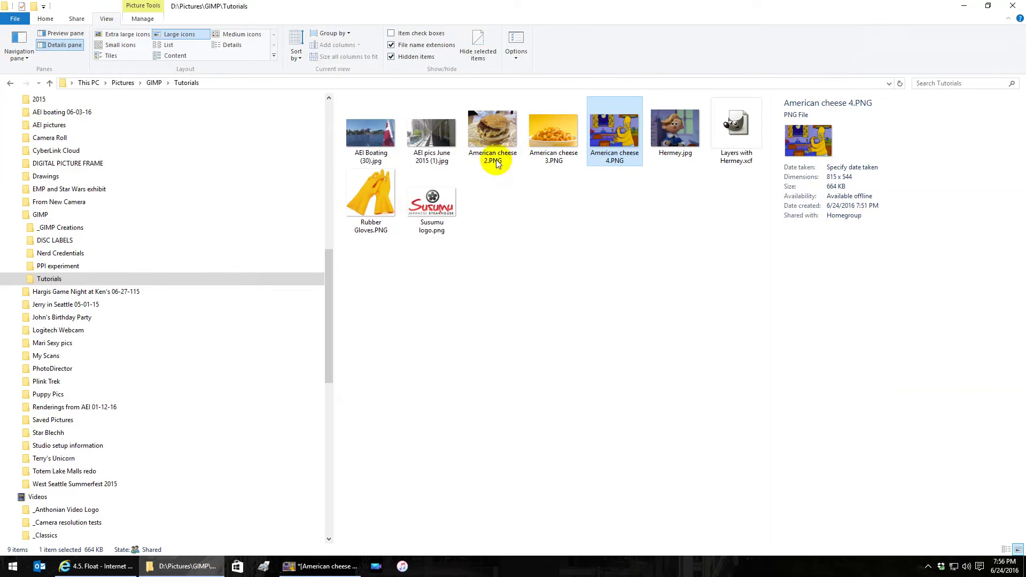
{"action": "left_click_drag", "start_coordinate": [544, 137], "coordinate": [444, 324]}
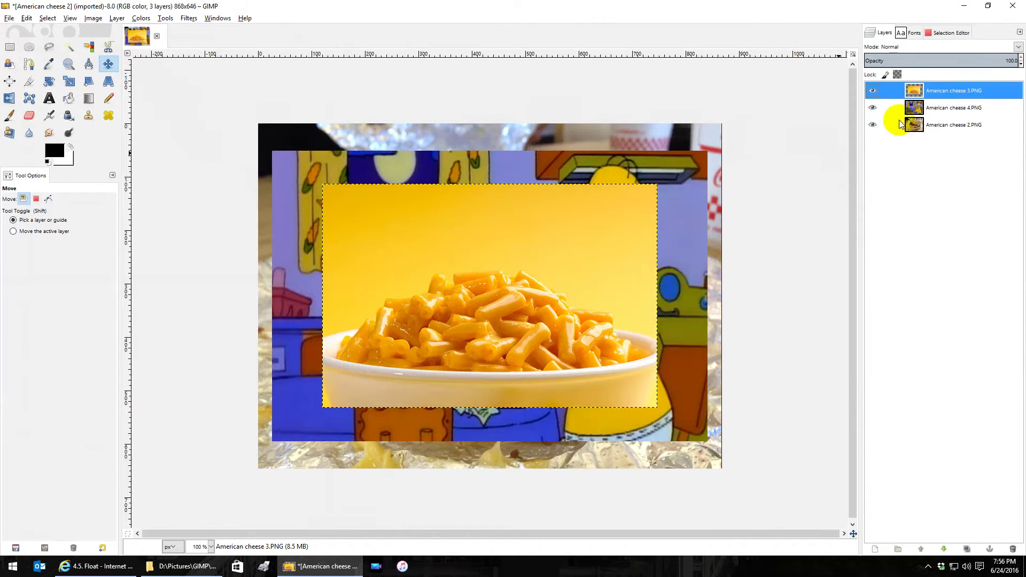
{"action": "left_click", "coordinate": [871, 107]}
- Briefly hide and reshow the mac-and-cheese and Homer layers, making the burger layer active
{"action": "left_click", "coordinate": [872, 90]}
{"action": "left_click", "coordinate": [956, 126]}
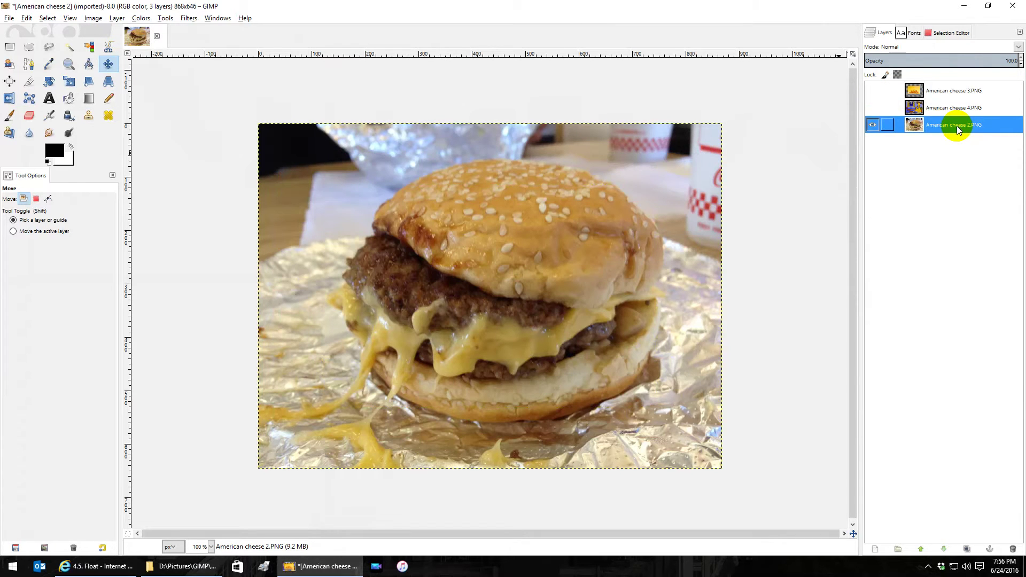
{"action": "left_click", "coordinate": [872, 108]}
{"action": "left_click", "coordinate": [872, 90]}
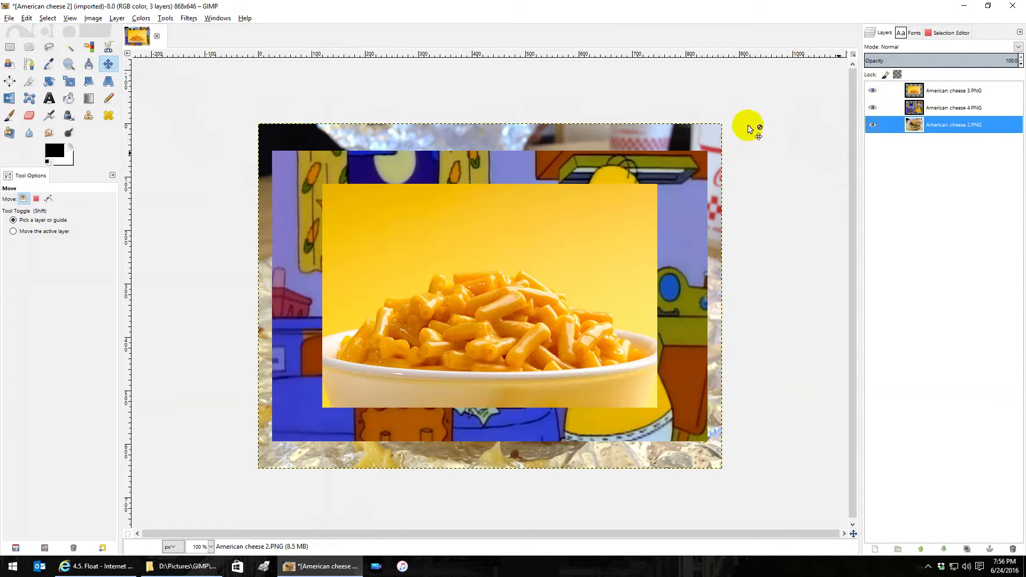
- With the Move tool, put mac-and-cheese top-left and Homer lower right, past the canvas edges
{"action": "left_click", "coordinate": [108, 64]}
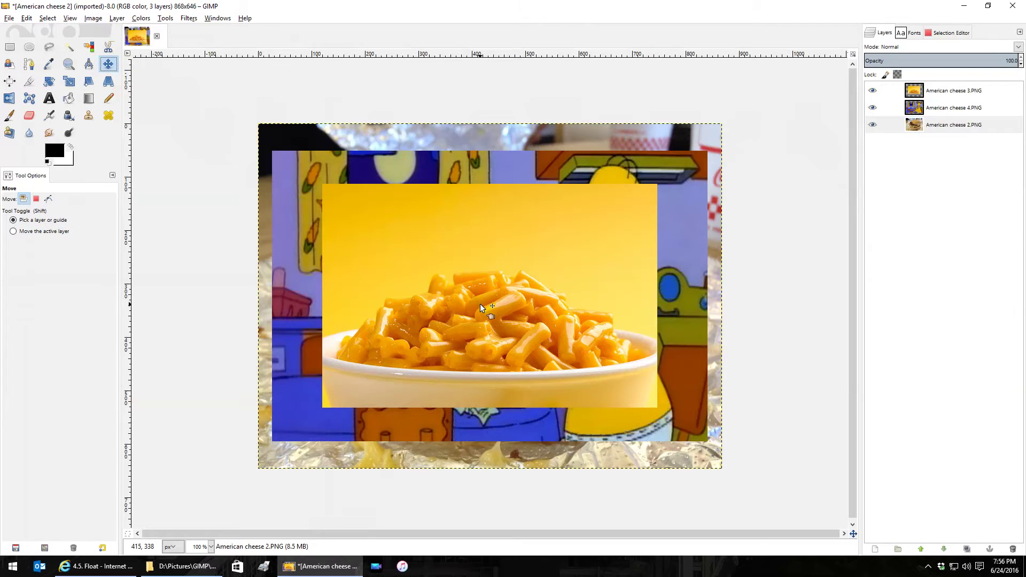
{"action": "left_click_drag", "start_coordinate": [480, 304], "coordinate": [352, 181]}
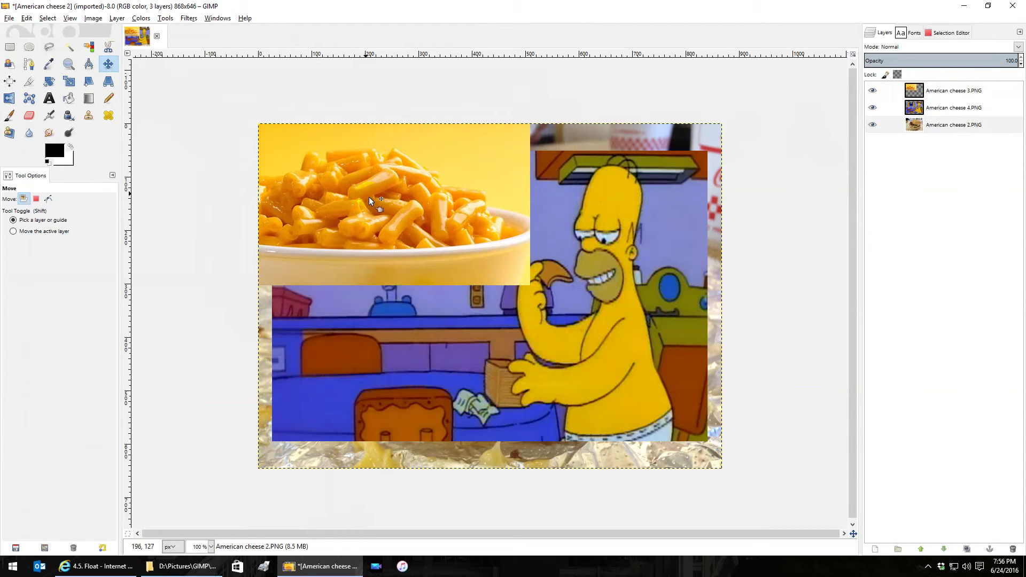
{"action": "key", "text": "minus"}
{"action": "left_click_drag", "start_coordinate": [404, 237], "coordinate": [599, 243]}
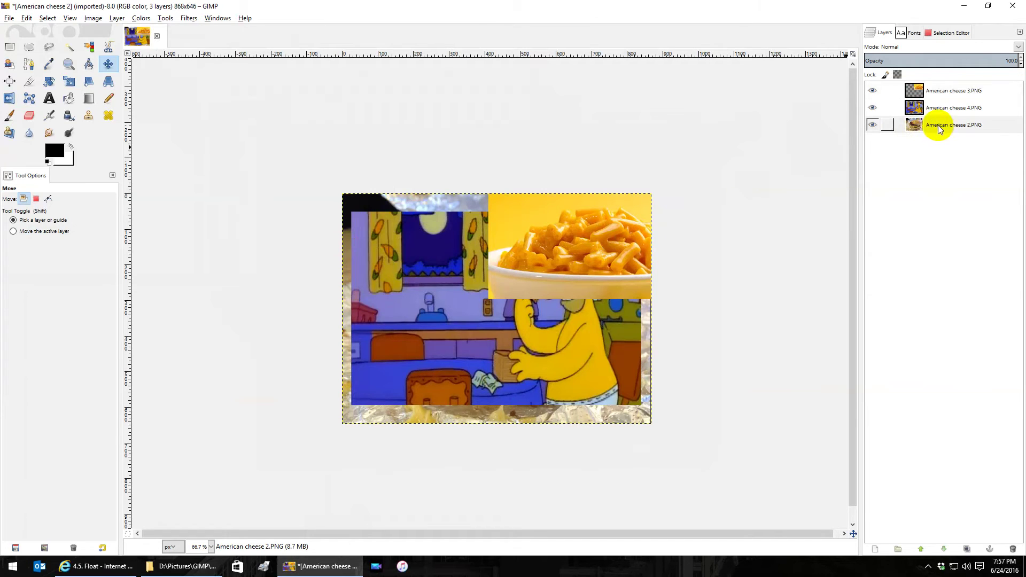
{"action": "left_click_drag", "start_coordinate": [578, 235], "coordinate": [473, 319]}
{"action": "left_click_drag", "start_coordinate": [533, 329], "coordinate": [421, 236]}
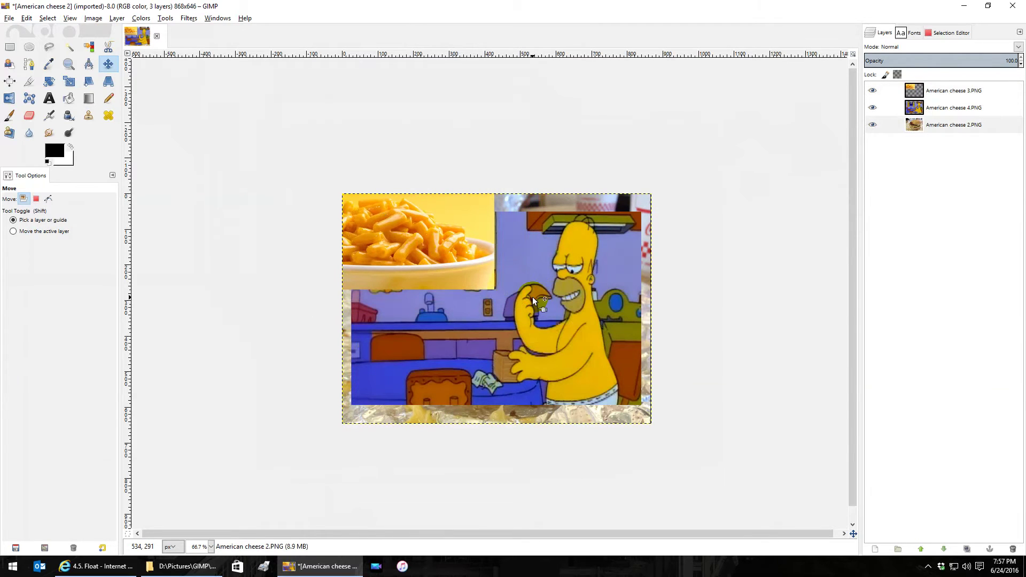
{"action": "left_click_drag", "start_coordinate": [532, 297], "coordinate": [597, 377]}
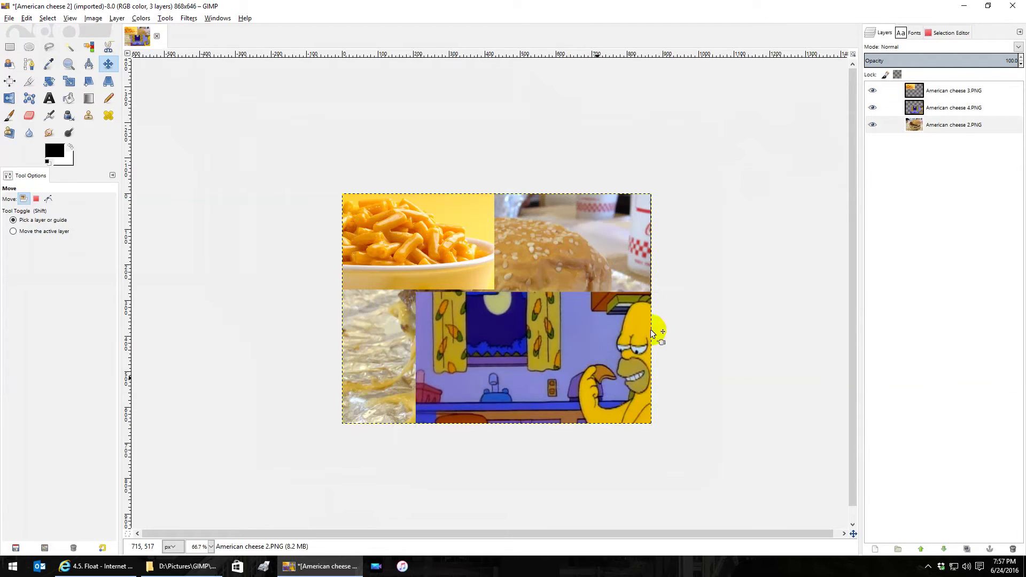
- Select the mac-and-cheese and Homer layers in turn to see their bounds
{"action": "left_click", "coordinate": [938, 90]}
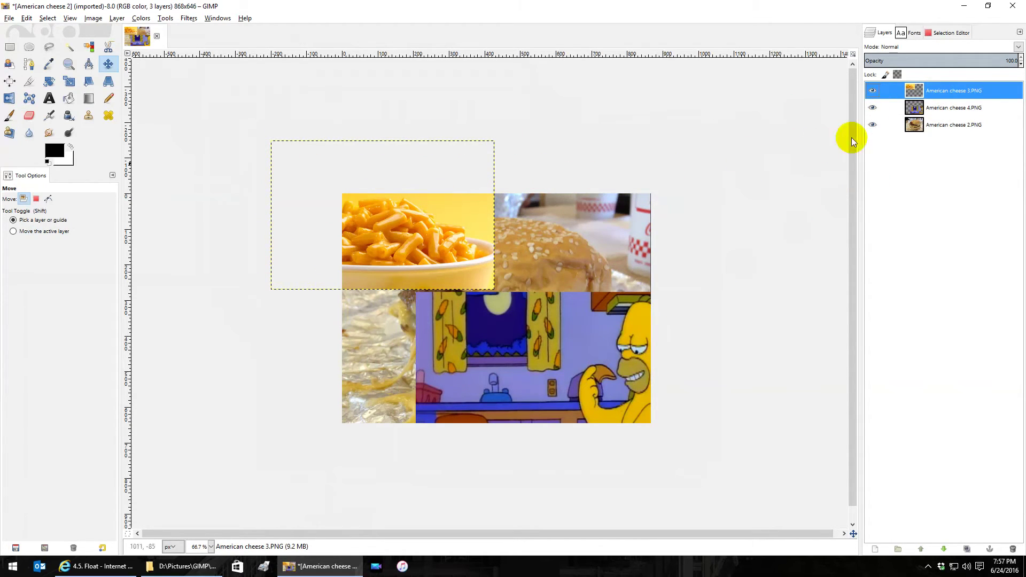
{"action": "left_click", "coordinate": [940, 108]}
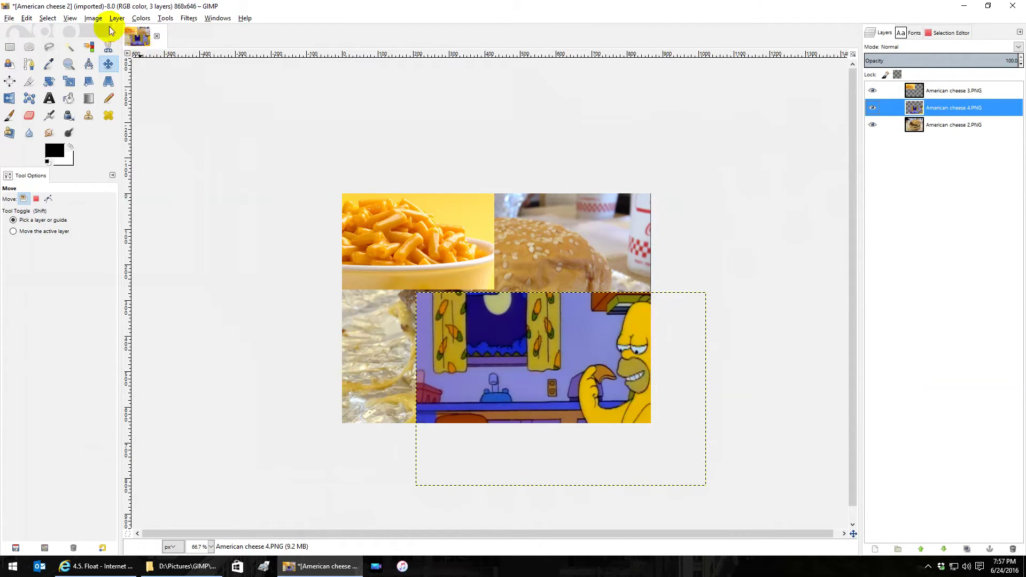
{"action": "left_click", "coordinate": [95, 19]}
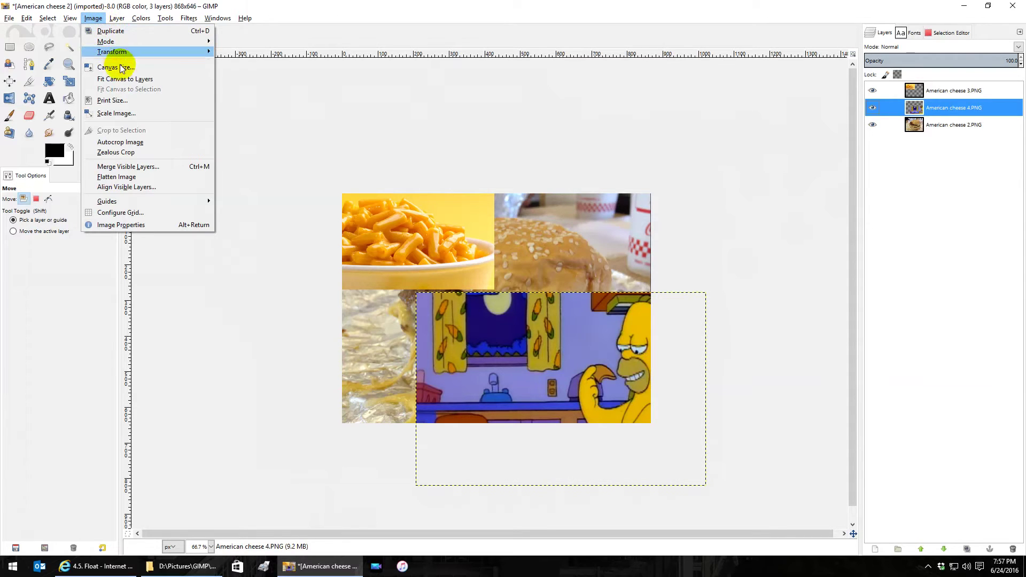
- Enlarge the canvas to 1221×970 with Fit Canvas to Layers, then select American cheese 3.PNG
{"action": "left_click", "coordinate": [129, 80]}
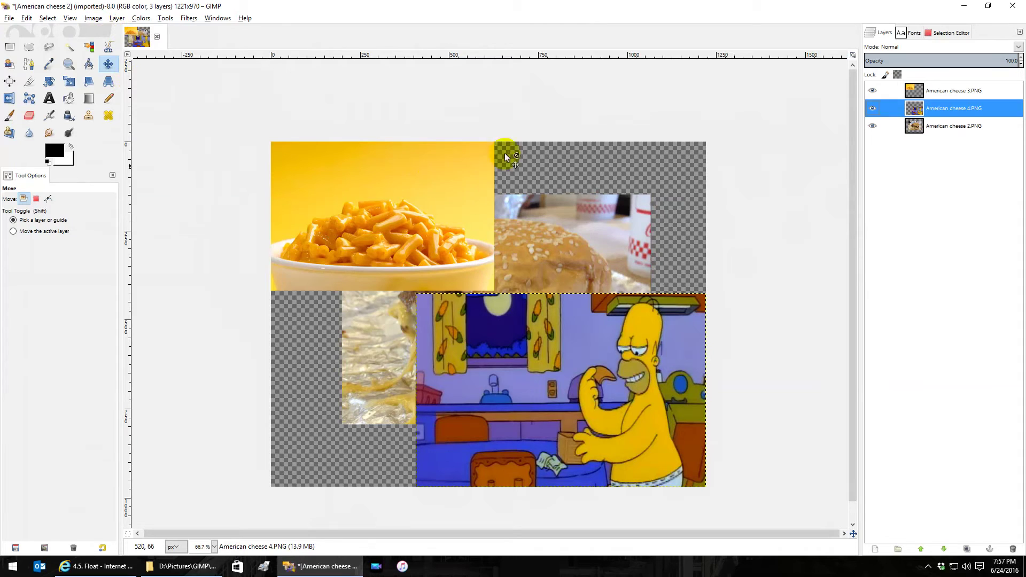
{"action": "left_click", "coordinate": [936, 94]}
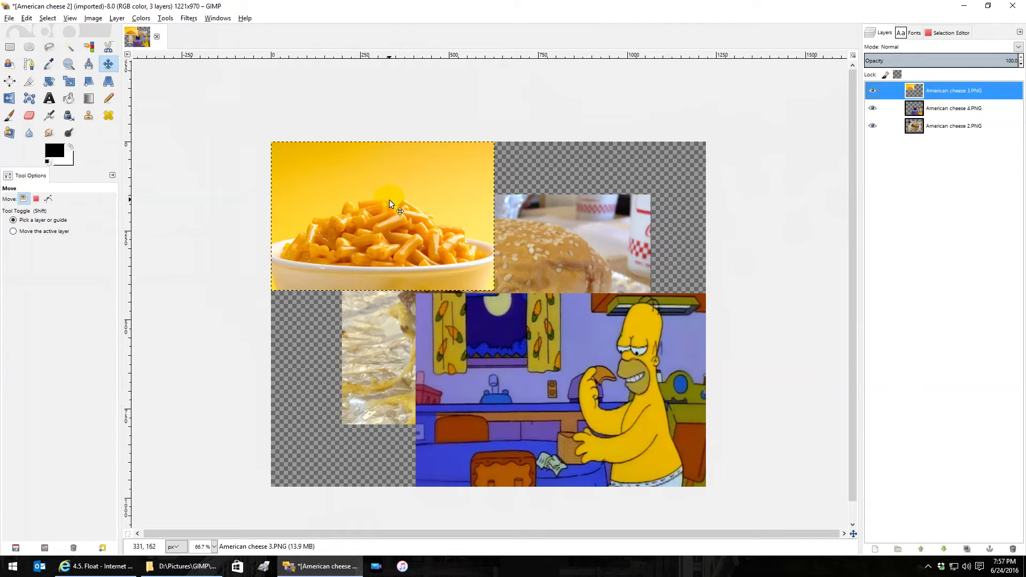
{"action": "scroll", "coordinate": [389, 200], "scroll_direction": "down", "scroll_amount": 1}
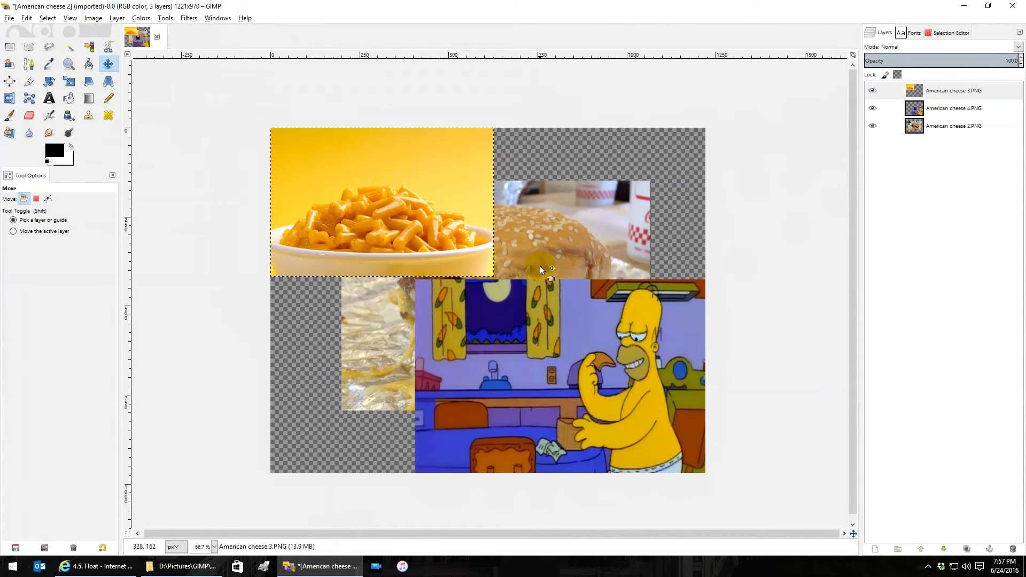
- Make the burger layer active and hide the Homer and mac-and-cheese layers
{"action": "left_click", "coordinate": [938, 130]}
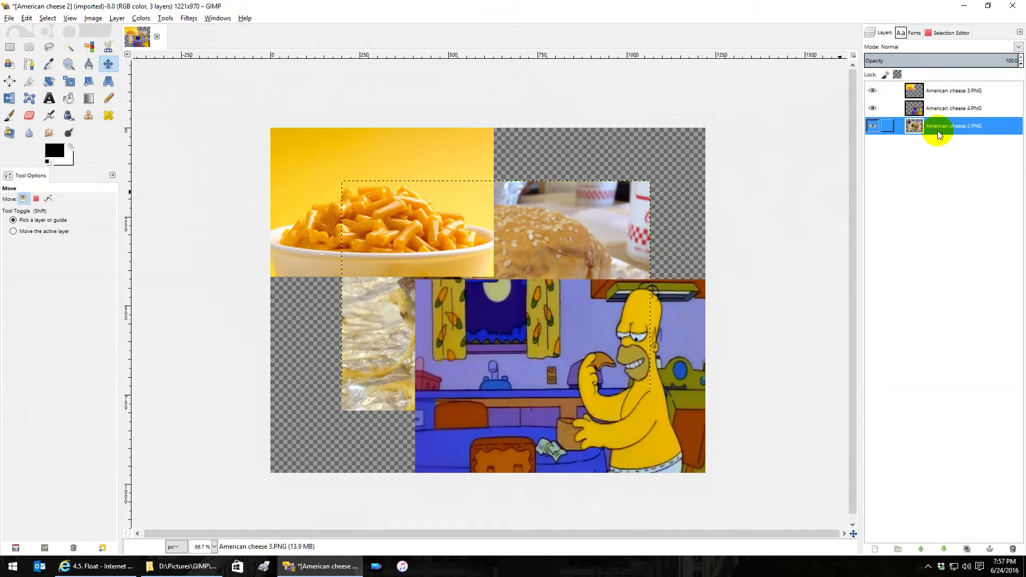
{"action": "left_click", "coordinate": [872, 108]}
{"action": "left_click", "coordinate": [872, 90]}
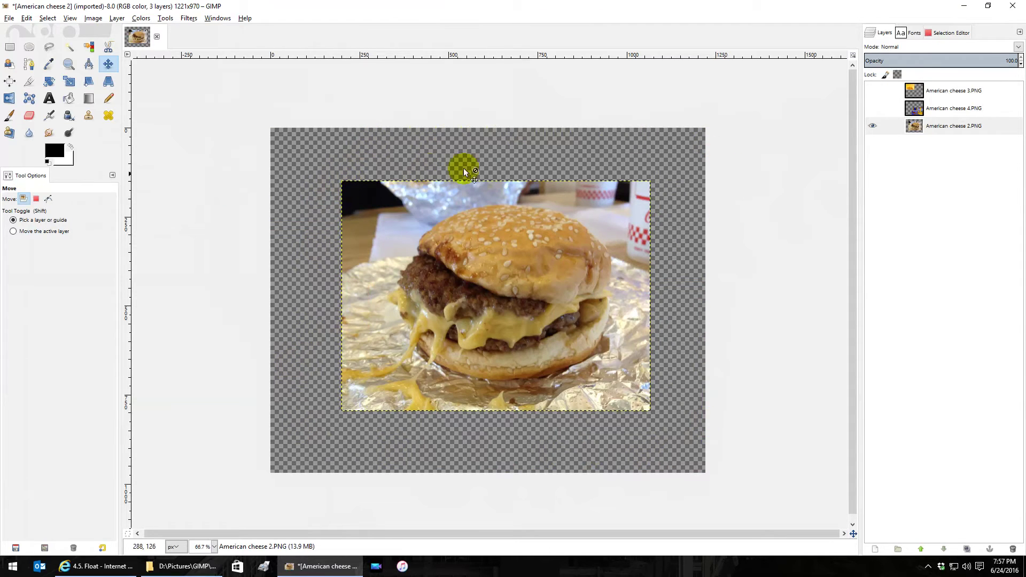
- Autocrop the image, shrinking the canvas to 868×646 around the burger photo
{"action": "left_click", "coordinate": [93, 18]}
{"action": "left_click", "coordinate": [117, 143]}
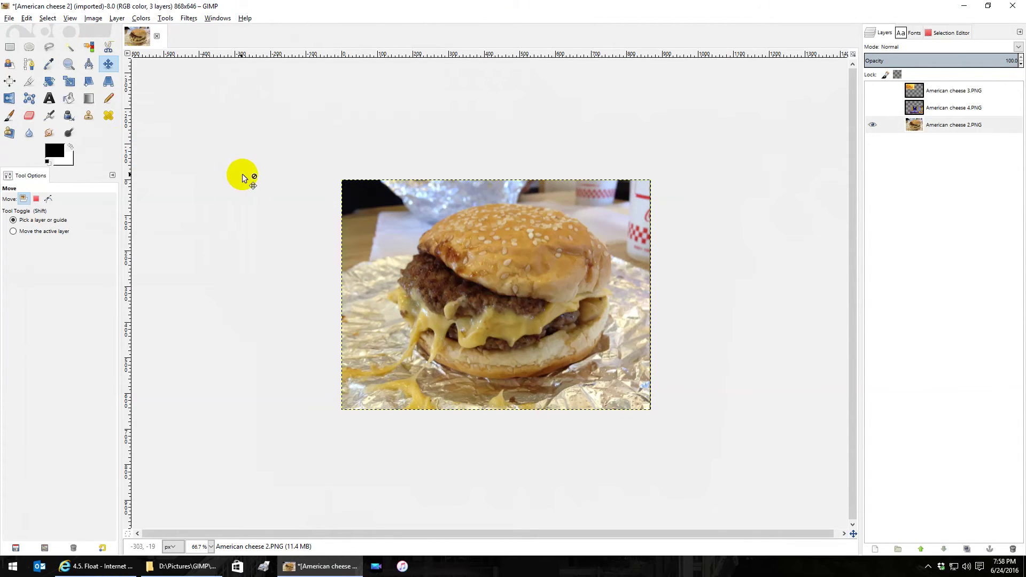
{"action": "left_click", "coordinate": [93, 18]}
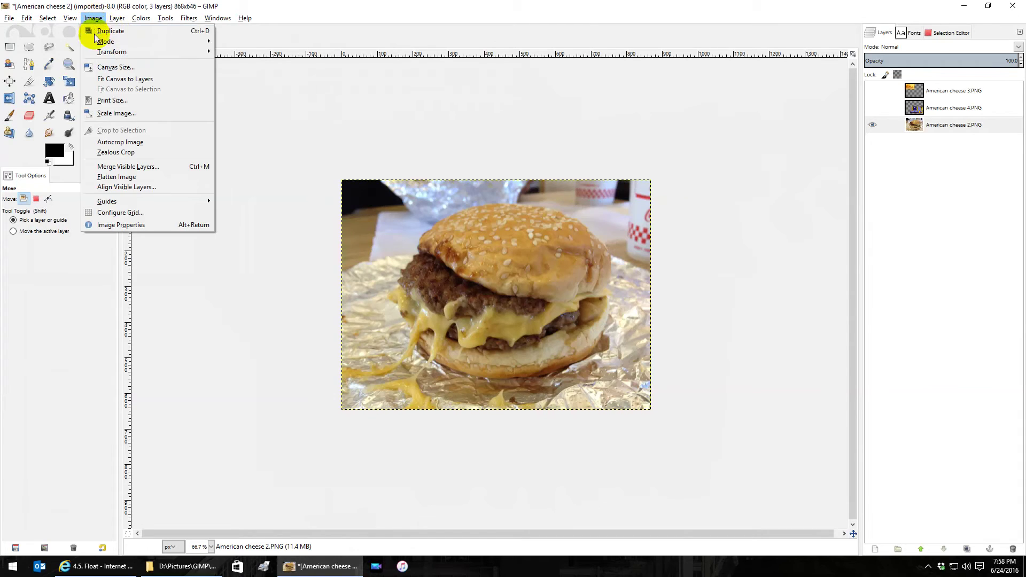
- Check Canvas Size without changes, then show the Homer and mac-and-cheese pictures again
{"action": "left_click", "coordinate": [114, 68]}
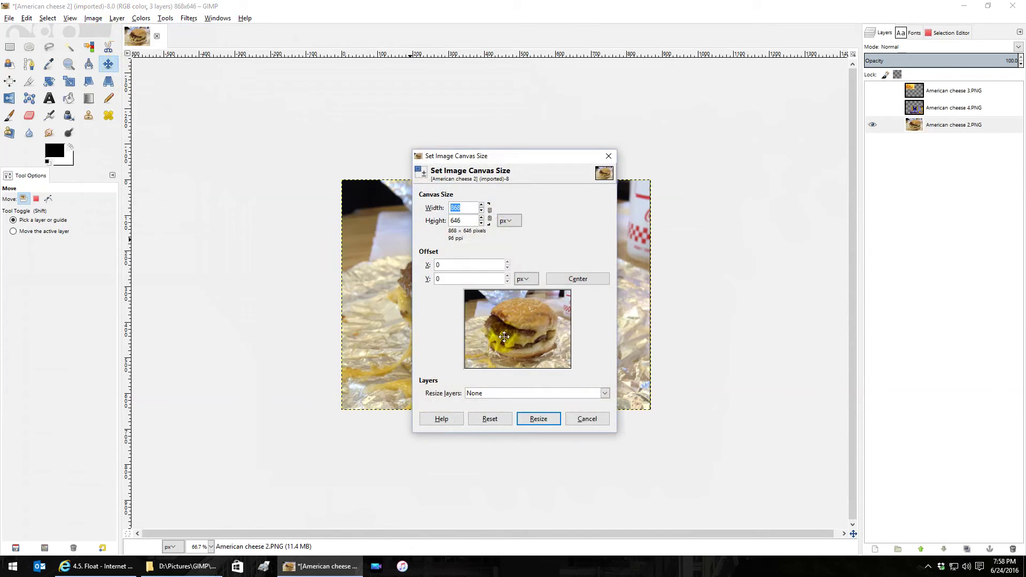
{"action": "left_click", "coordinate": [587, 418]}
{"action": "left_click", "coordinate": [872, 109]}
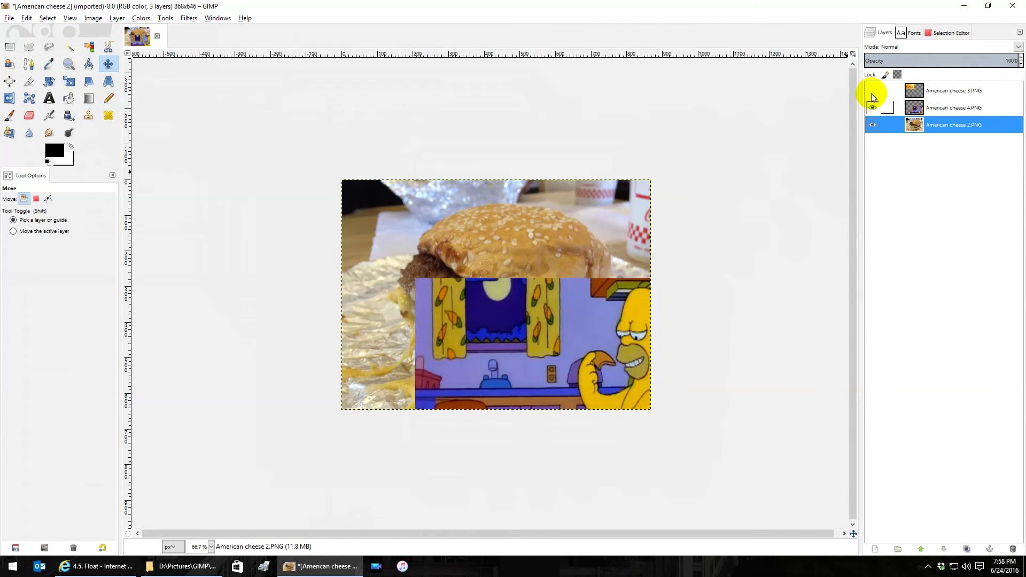
{"action": "left_click", "coordinate": [872, 91]}
- Nudge the Homer and mac-and-cheese pictures slightly down-right, then hide mac-and-cheese
{"action": "left_click_drag", "start_coordinate": [492, 305], "coordinate": [488, 303]}
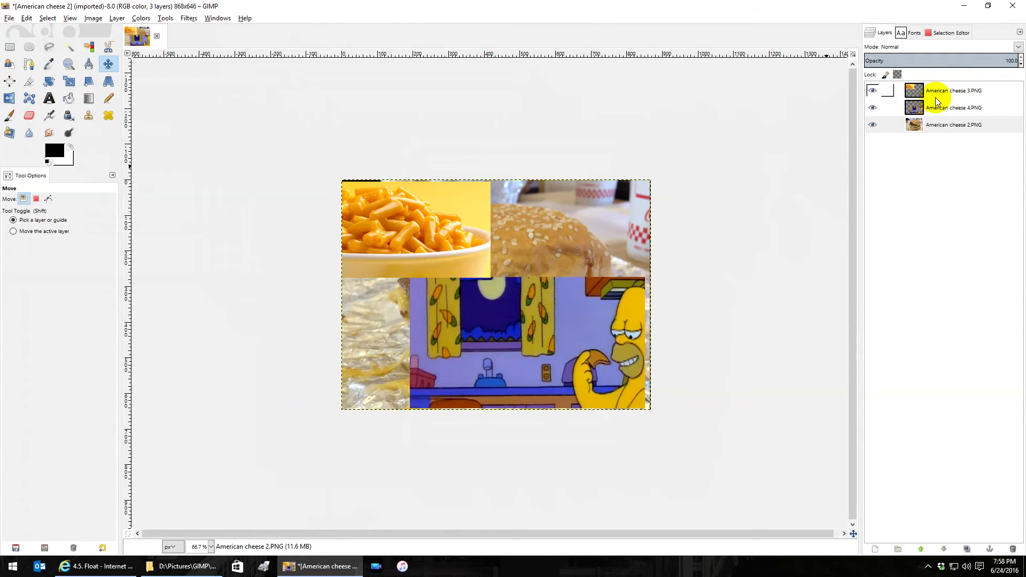
{"action": "mouse_move", "coordinate": [553, 344]}
{"action": "left_mouse_down"}
{"action": "mouse_move", "coordinate": [533, 319]}
{"action": "mouse_move", "coordinate": [564, 341]}
{"action": "left_mouse_up"}
{"action": "left_click_drag", "start_coordinate": [406, 227], "coordinate": [420, 235]}
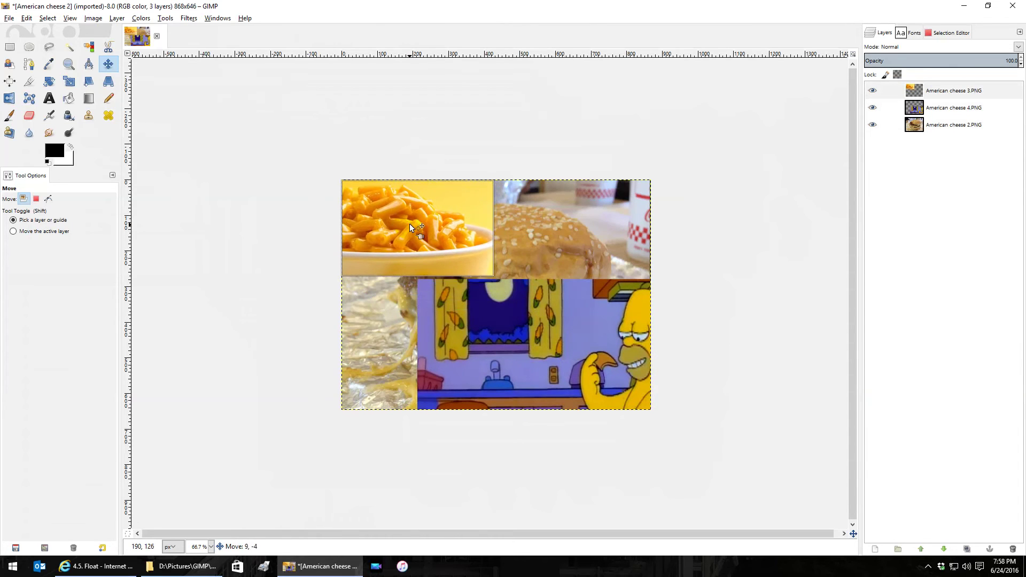
{"action": "left_click_drag", "start_coordinate": [409, 223], "coordinate": [409, 224]}
{"action": "left_click", "coordinate": [411, 223]}
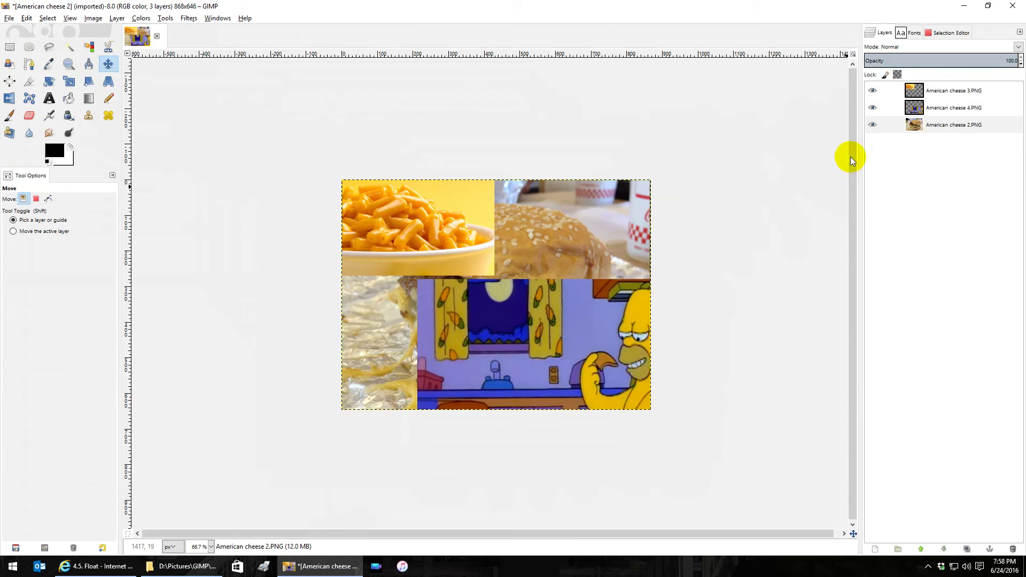
{"action": "left_click", "coordinate": [869, 91]}
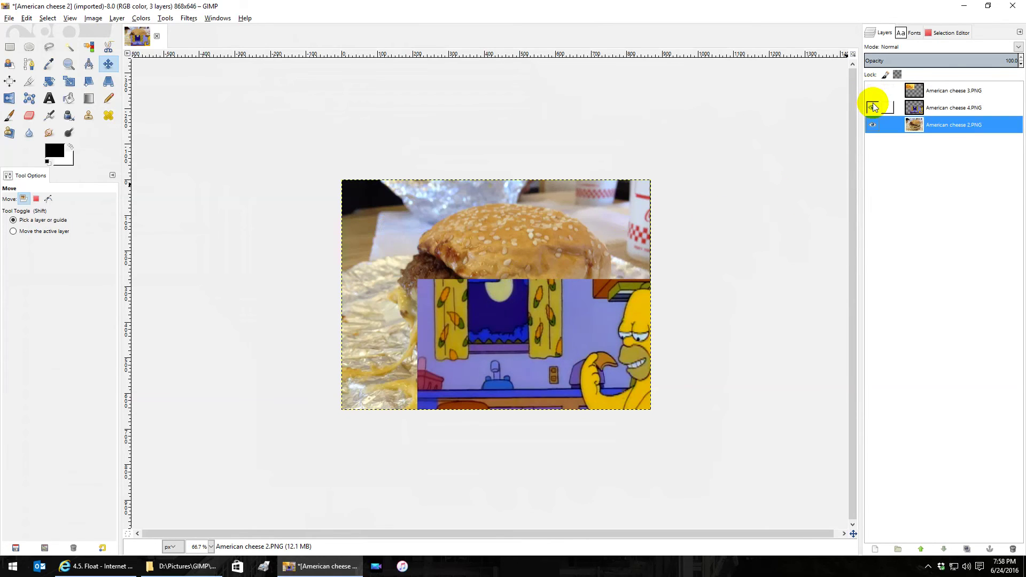
- Hide the American cheese 4.PNG layer so only the burger shows, panning the view
{"action": "left_click", "coordinate": [873, 103]}
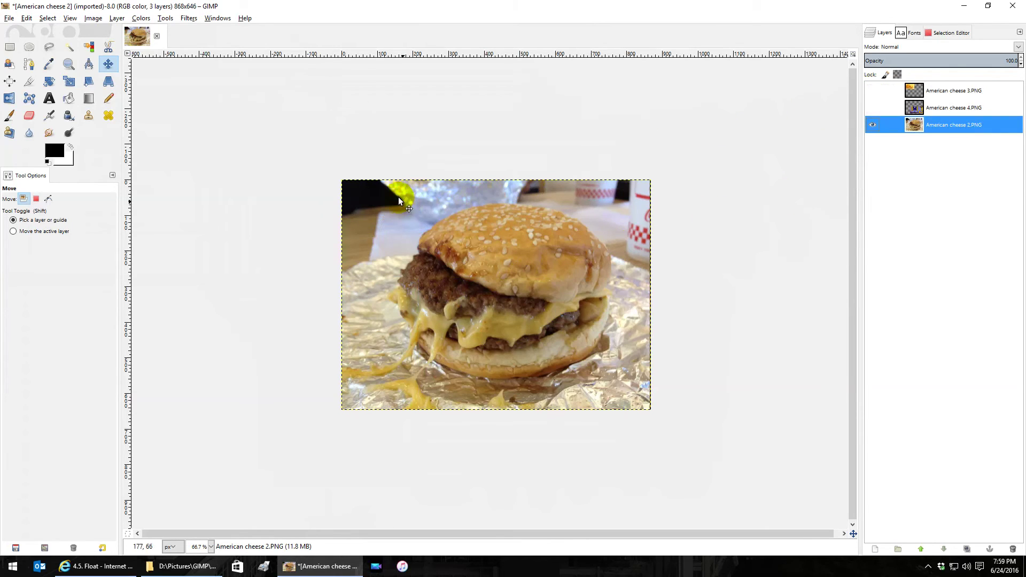
{"action": "scroll", "coordinate": [562, 324], "scroll_direction": "right", "scroll_amount": 3}
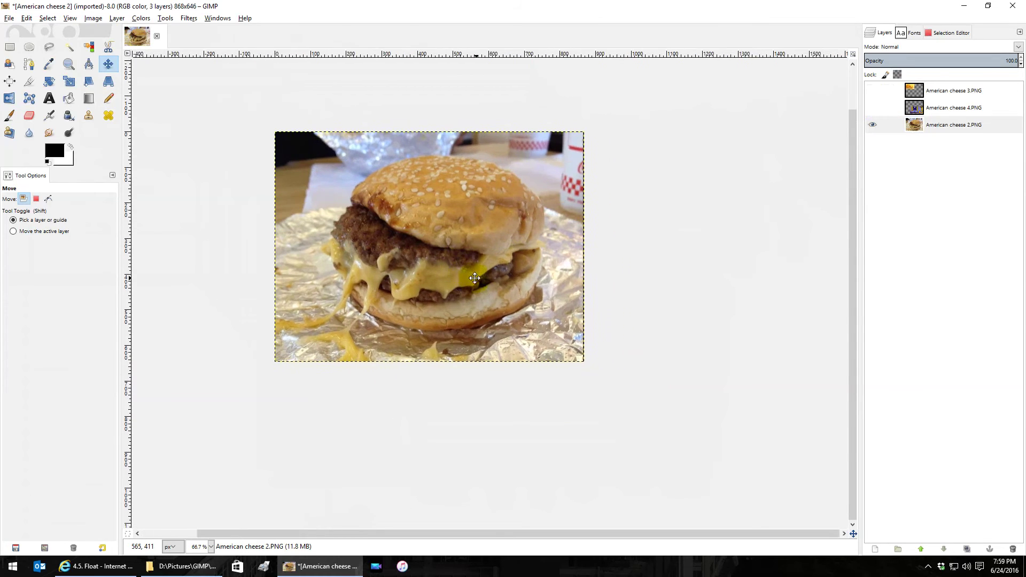
{"action": "left_click", "coordinate": [570, 224]}
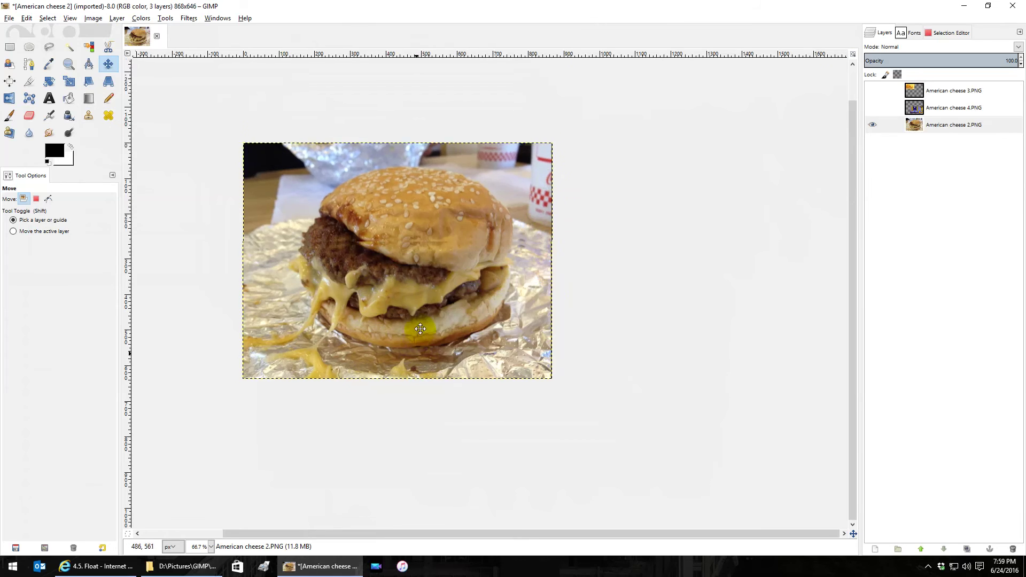
{"action": "scroll", "coordinate": [427, 374], "scroll_direction": "down", "scroll_amount": 2}
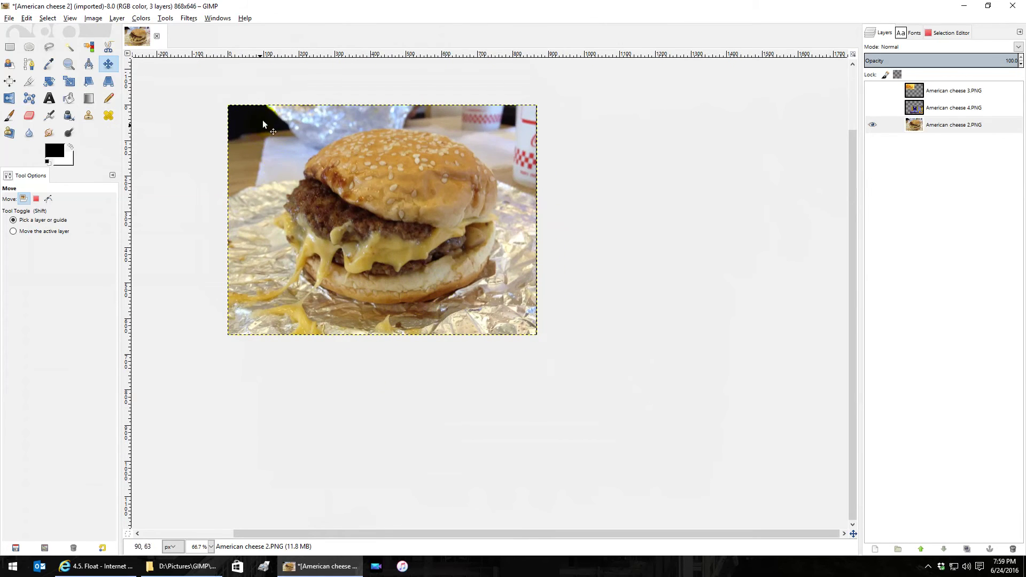
{"action": "left_click", "coordinate": [92, 18]}
- Resize the canvas to 1610 x 1118 pixels with the burger offset to the bottom-right corner
{"action": "left_click", "coordinate": [114, 67]}
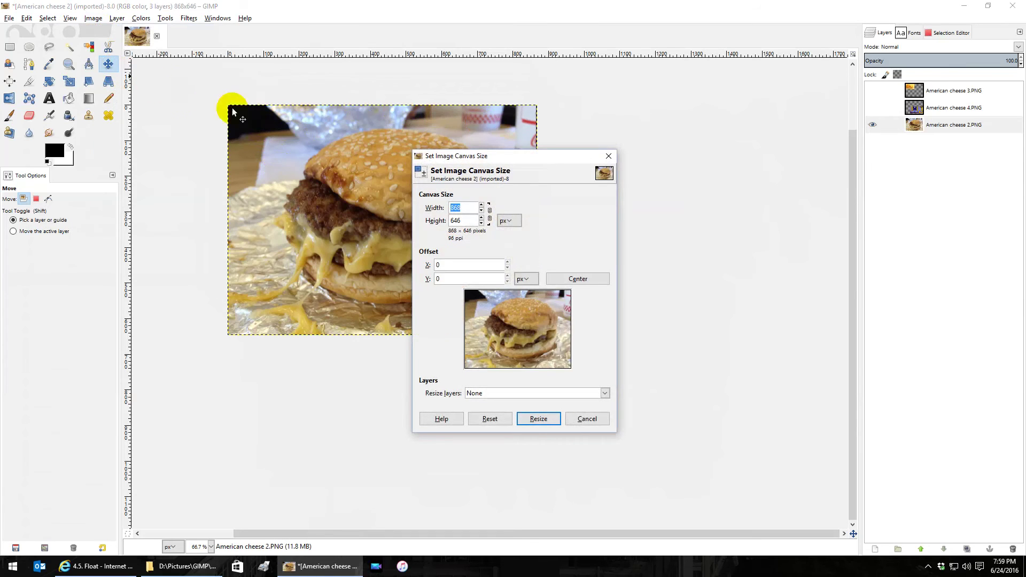
{"action": "left_click_drag", "start_coordinate": [517, 158], "coordinate": [679, 105]}
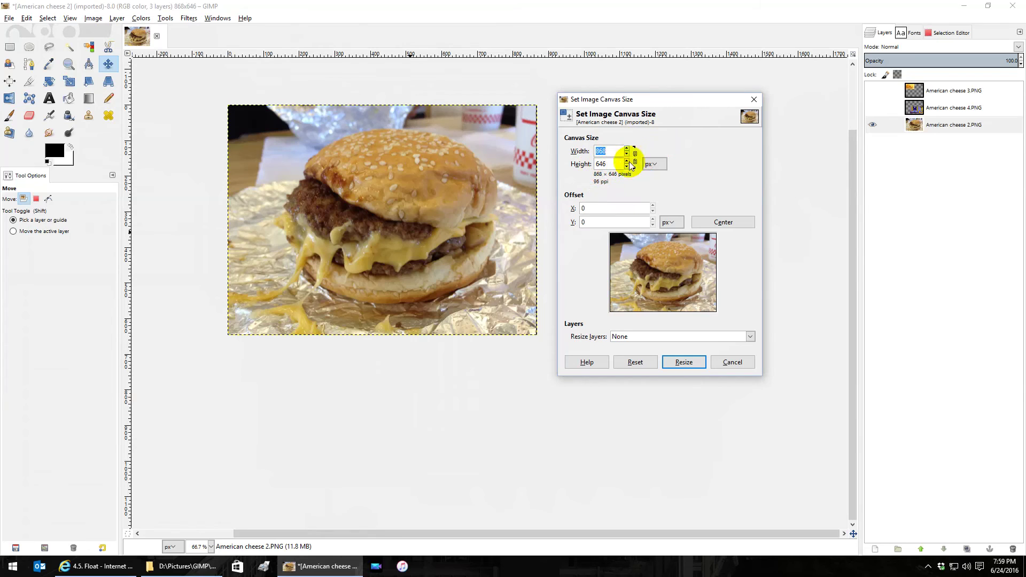
{"action": "left_click", "coordinate": [626, 148]}
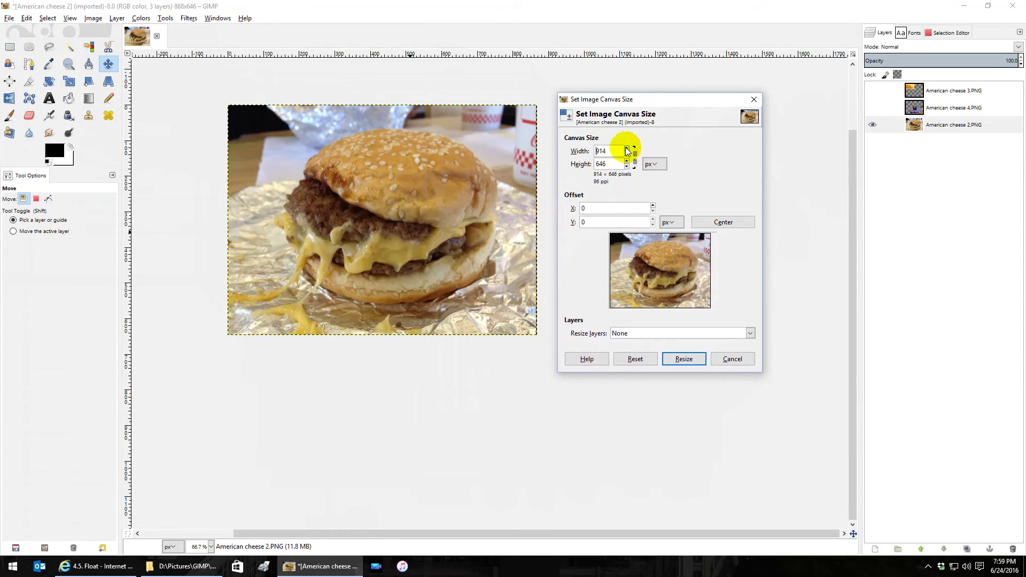
{"action": "left_click_drag", "start_coordinate": [627, 150], "coordinate": [627, 150]}
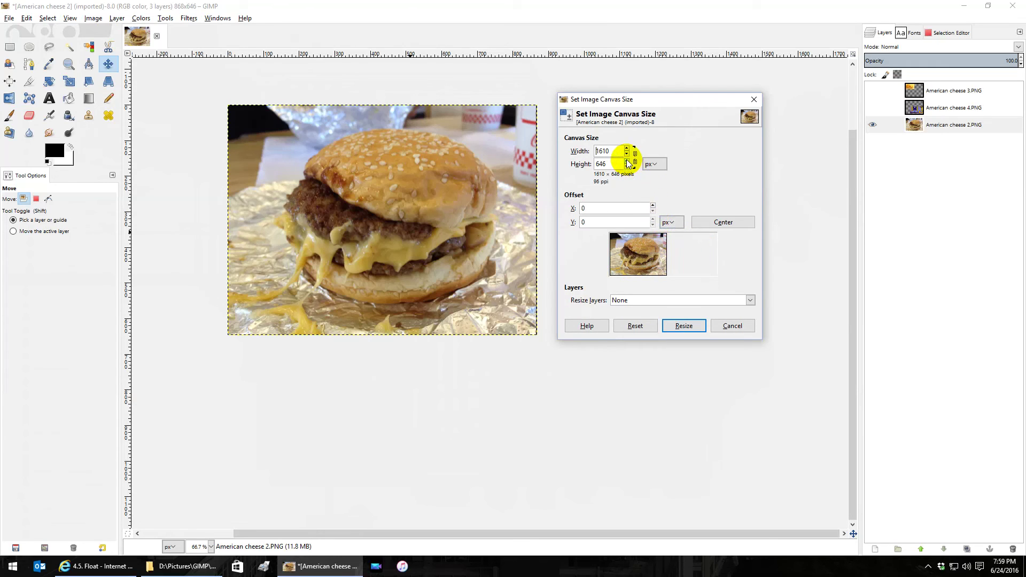
{"action": "left_click_drag", "start_coordinate": [627, 161], "coordinate": [628, 162]}
{"action": "left_click_drag", "start_coordinate": [650, 259], "coordinate": [688, 291]}
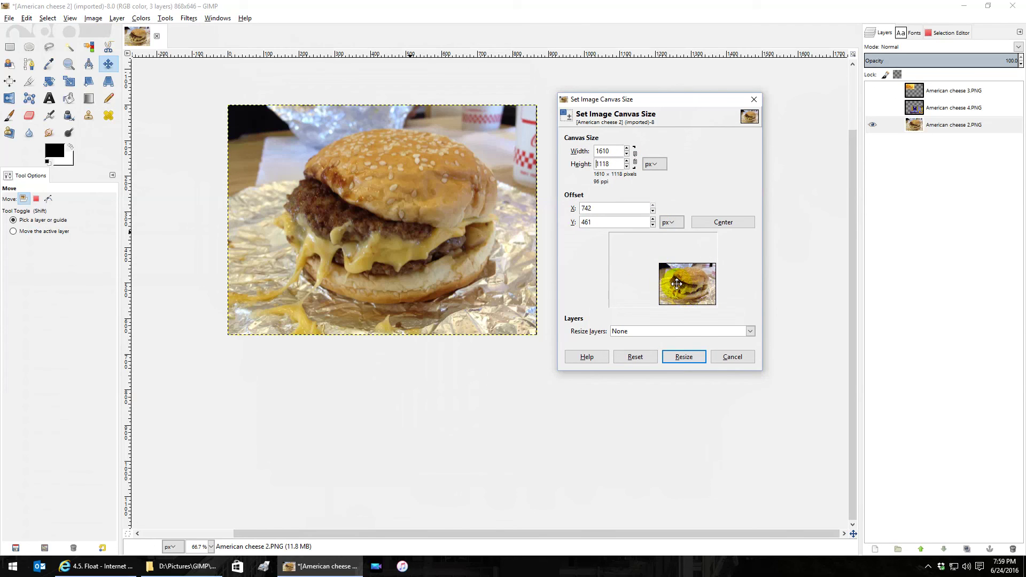
{"action": "left_click", "coordinate": [684, 356]}
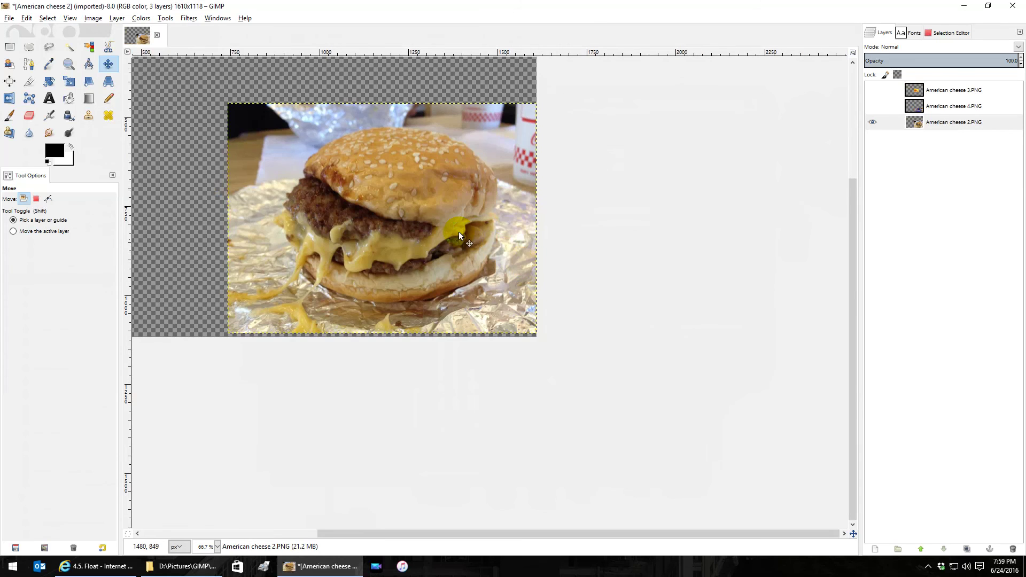
{"action": "scroll", "coordinate": [459, 232], "scroll_direction": "down", "scroll_amount": 1}
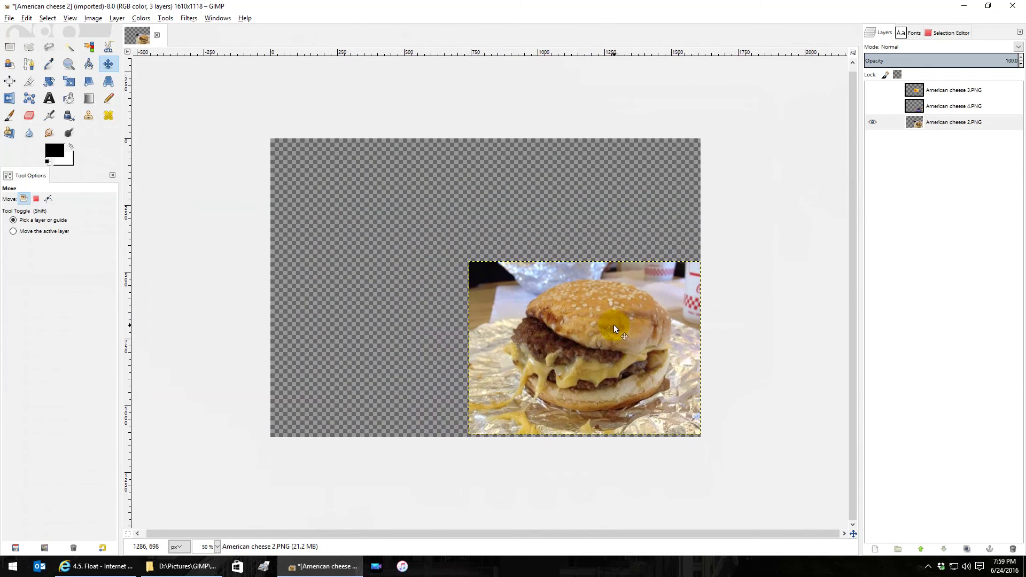